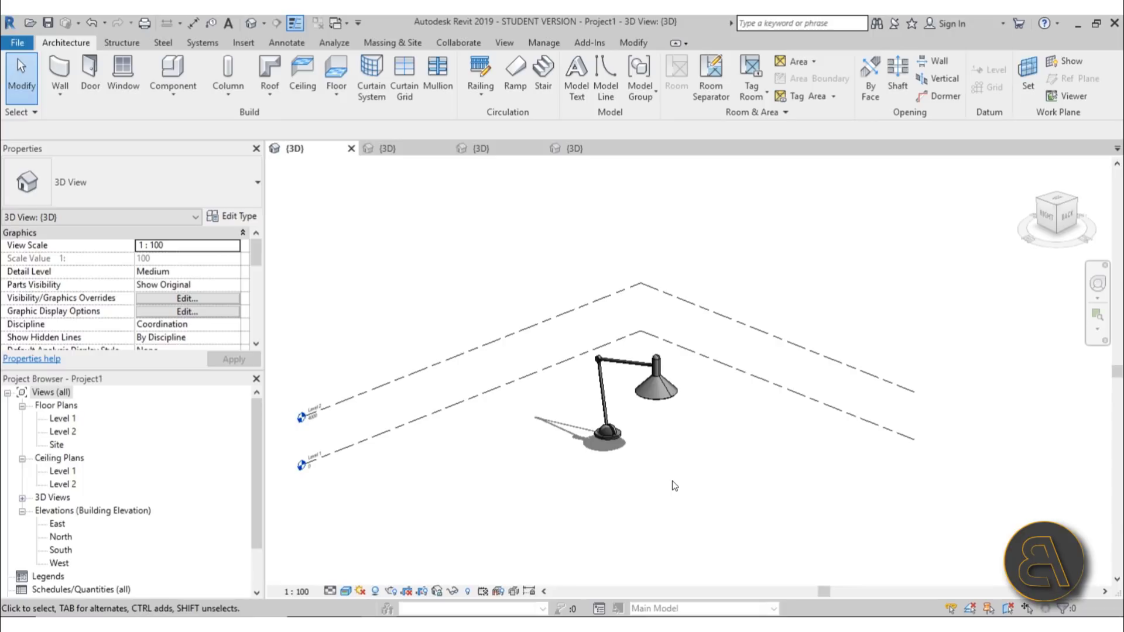
- Select the adaptive parametric lamp and examine its base, arms and shade from different angles
shift+middle_drag(627, 498, 627, 465)
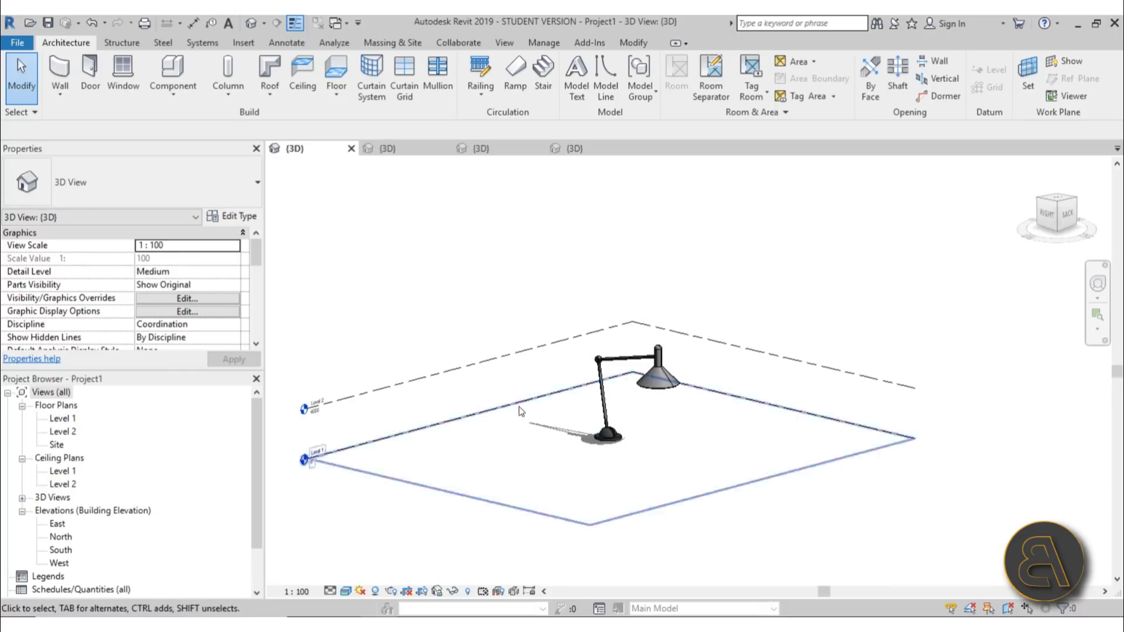
mouse_move(639, 445)
shift+middle_down()
mouse_move(653, 459)
mouse_move(652, 448)
shift+middle_up()
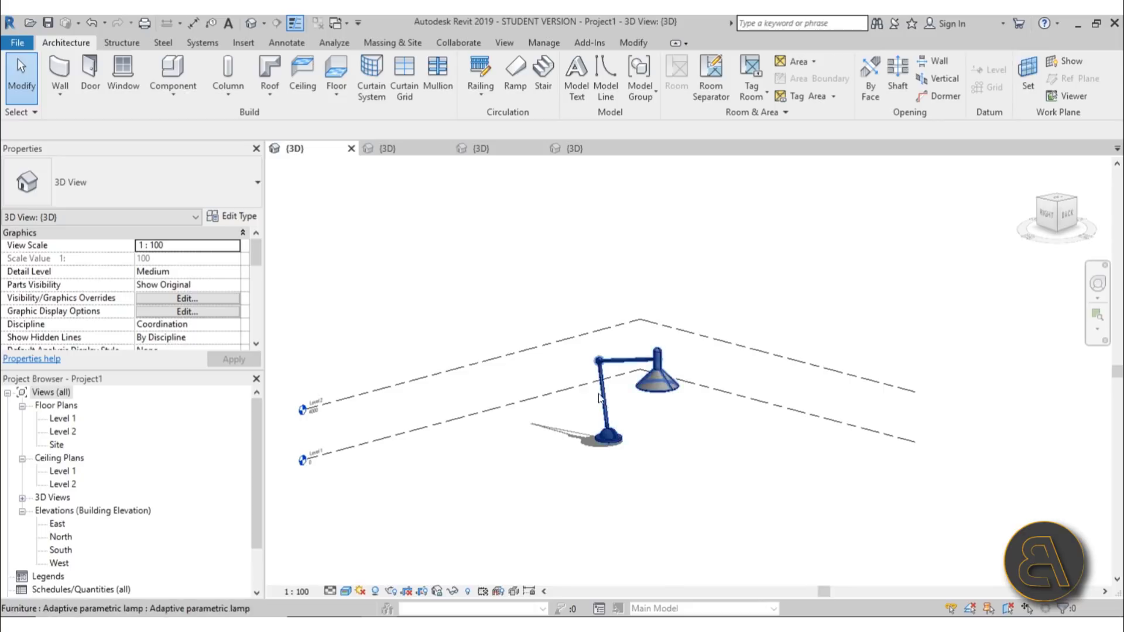
click(604, 417)
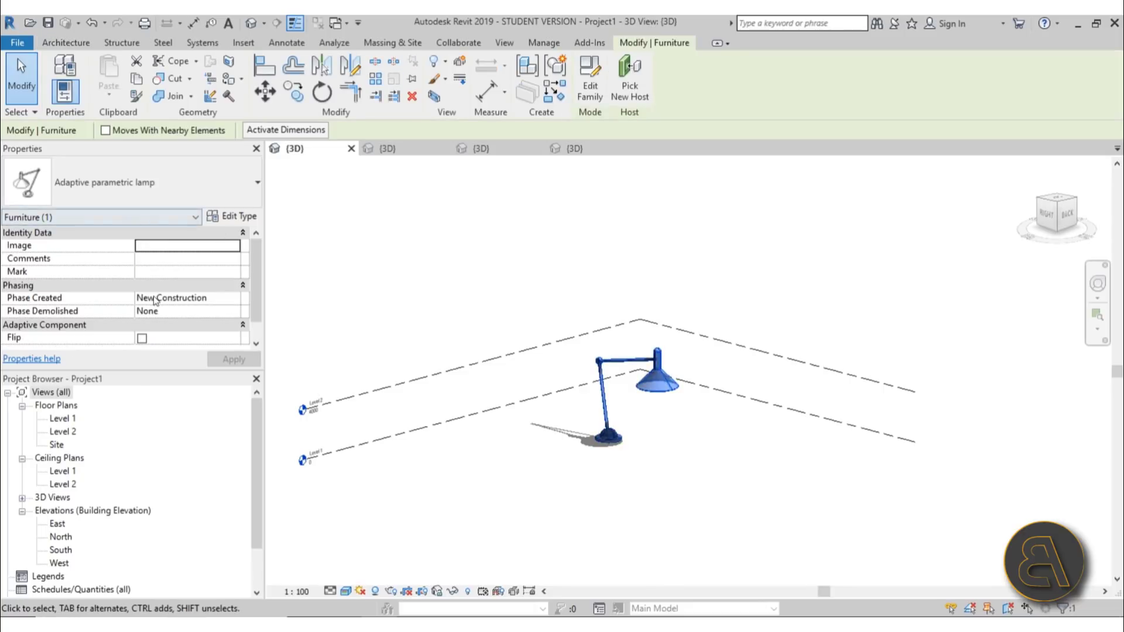
click(555, 473)
shift+middle_drag(555, 473, 592, 477)
scroll(643, 420, up, 3)
shift+middle_drag(643, 421, 623, 398)
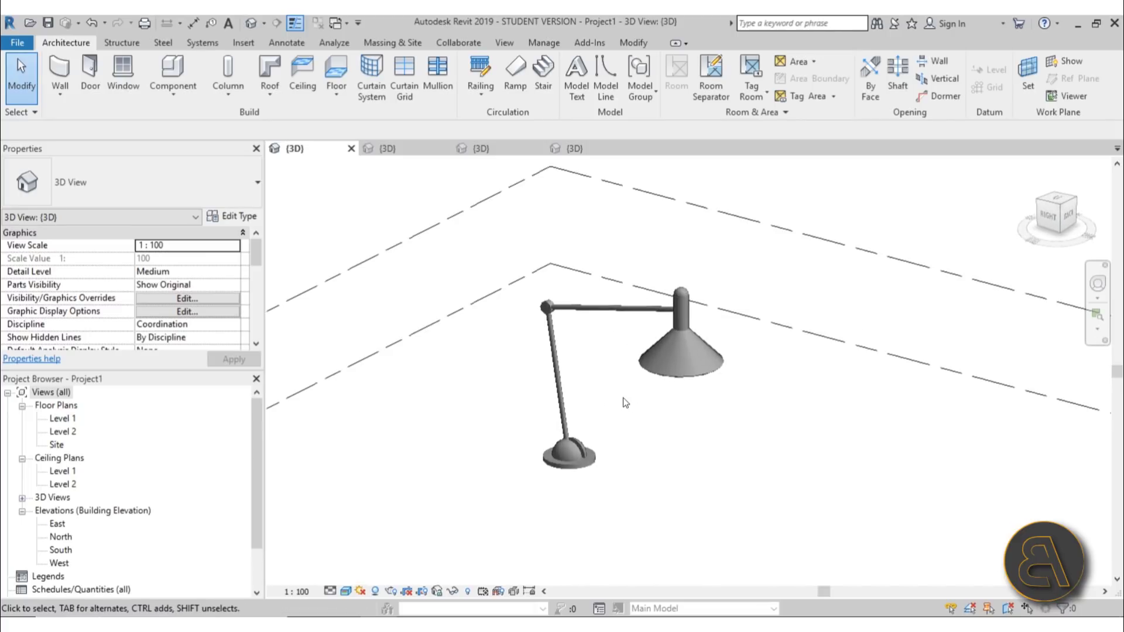
- Move the lamp's elbow joint outward and down, and lower the shade using its adaptive handle points
click(547, 307)
drag(521, 304, 500, 328)
shift+middle_drag(615, 427, 645, 371)
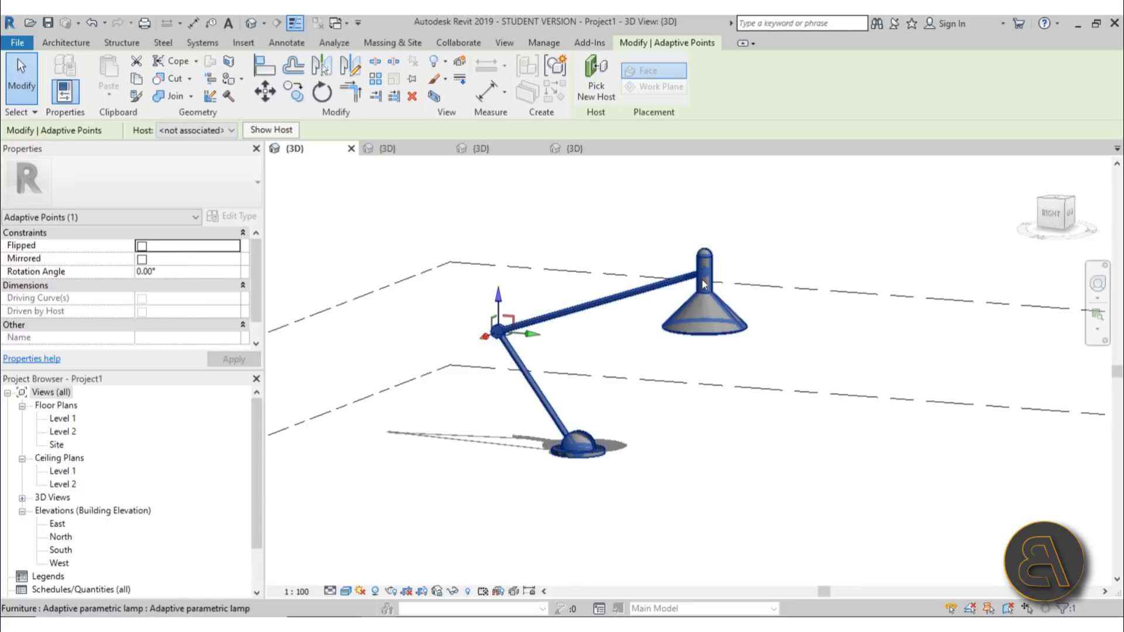
click(705, 256)
drag(708, 256, 714, 350)
- Raise the lamp's elbow joint back above the base and lift the shade higher and farther out
click(498, 334)
click(497, 334)
drag(498, 337, 561, 304)
shift+middle_drag(585, 382, 695, 373)
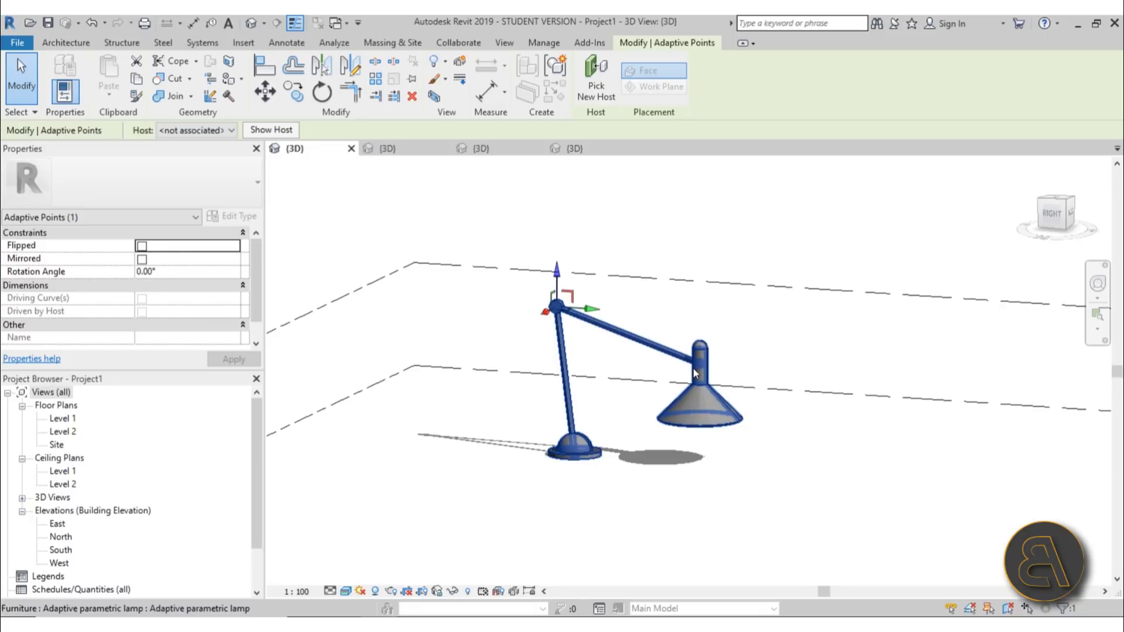
click(699, 360)
drag(699, 360, 751, 259)
- Pull the lamp's elbow joint outward and down, and bring the shade back toward the base
click(557, 307)
drag(573, 296, 487, 345)
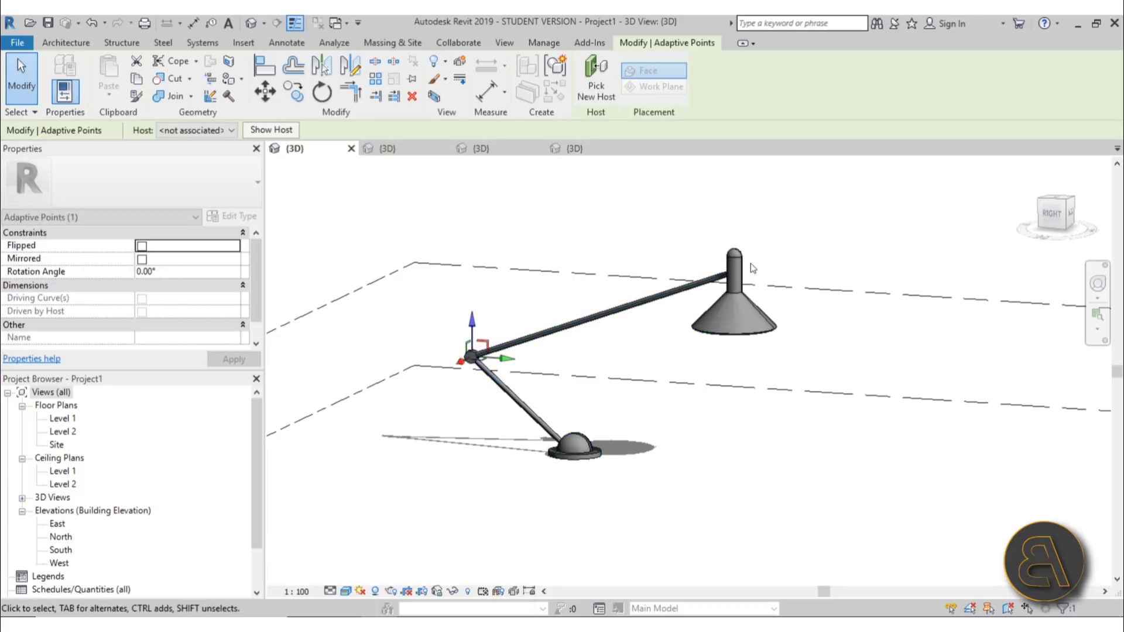
click(740, 278)
drag(741, 278, 635, 261)
shift+middle_drag(621, 404, 599, 461)
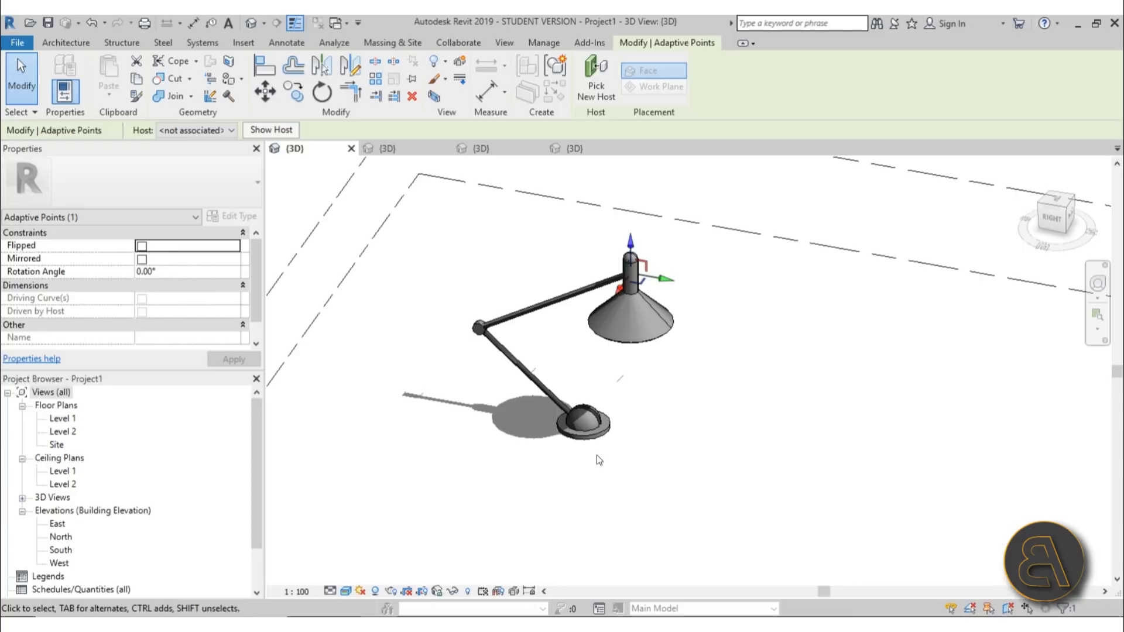
click(585, 457)
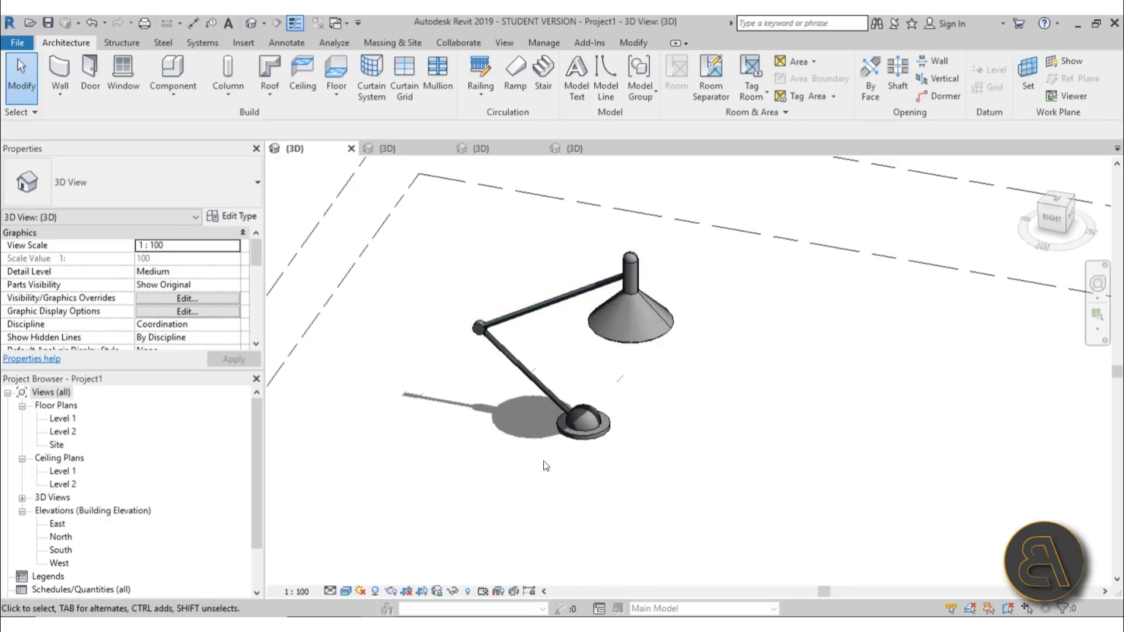
- Switch to the conceptual mass family's 3D view and examine the lofted form and its front adaptive profile
middle_drag(621, 458, 651, 402)
click(384, 148)
scroll(652, 404, up, 6)
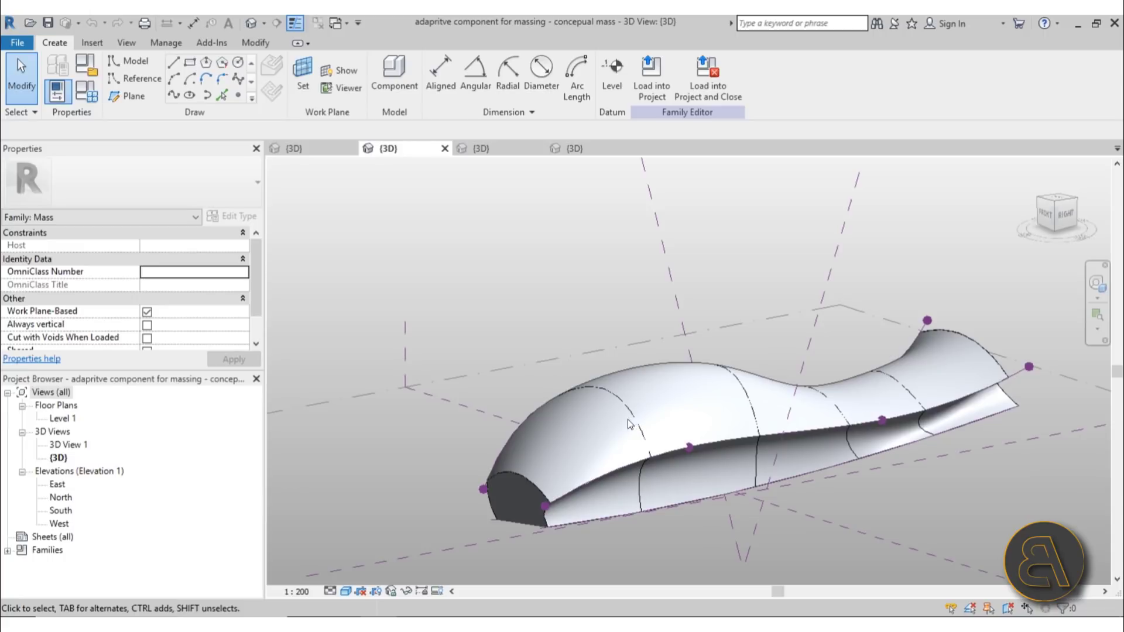
click(640, 488)
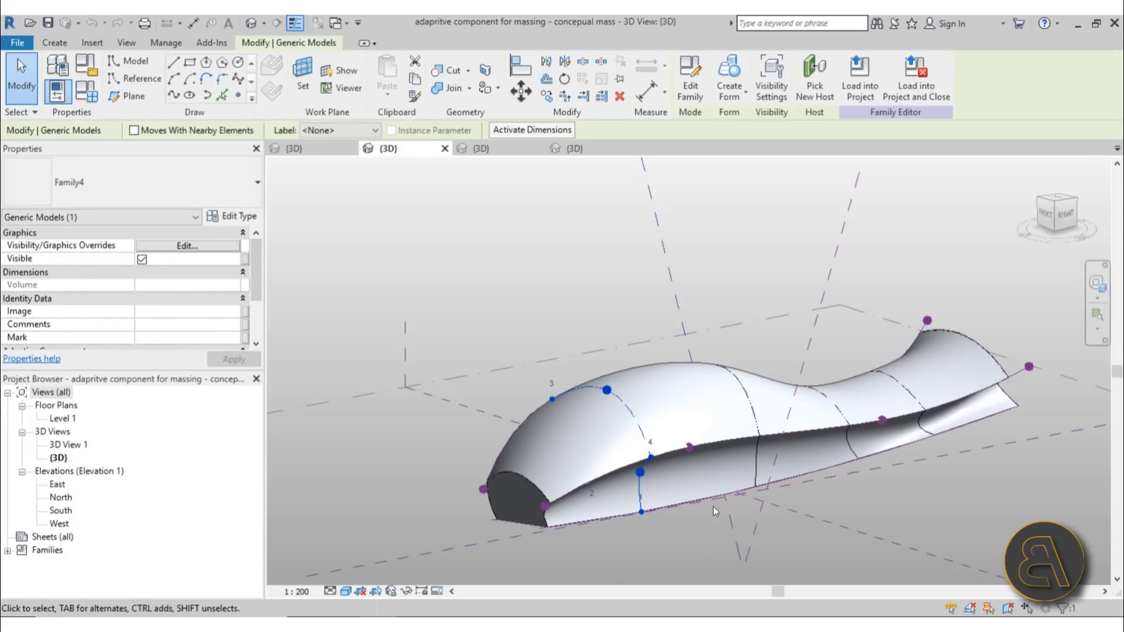
scroll(559, 416, down, 2)
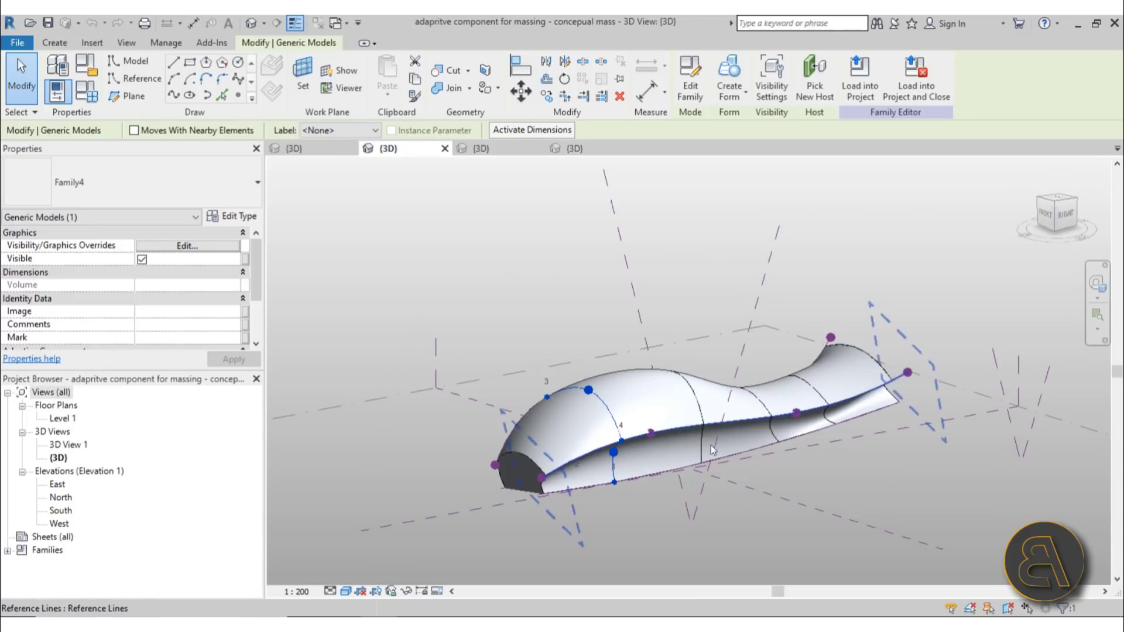
click(669, 515)
shift+middle_drag(602, 515, 636, 466)
shift+middle_drag(562, 552, 620, 524)
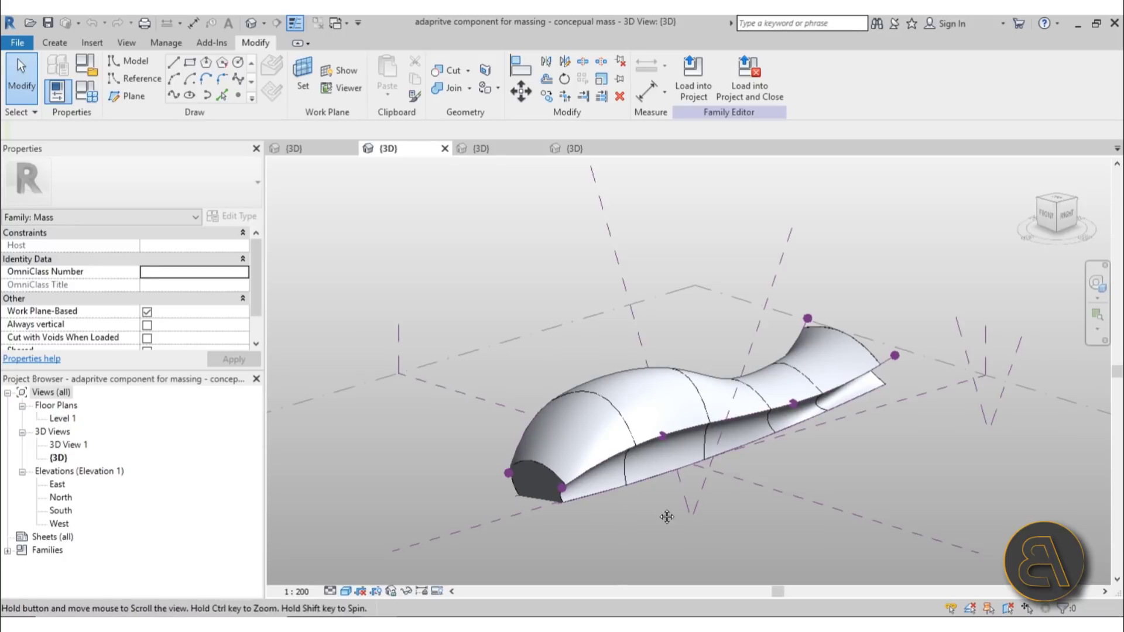
shift+middle_drag(666, 517, 665, 499)
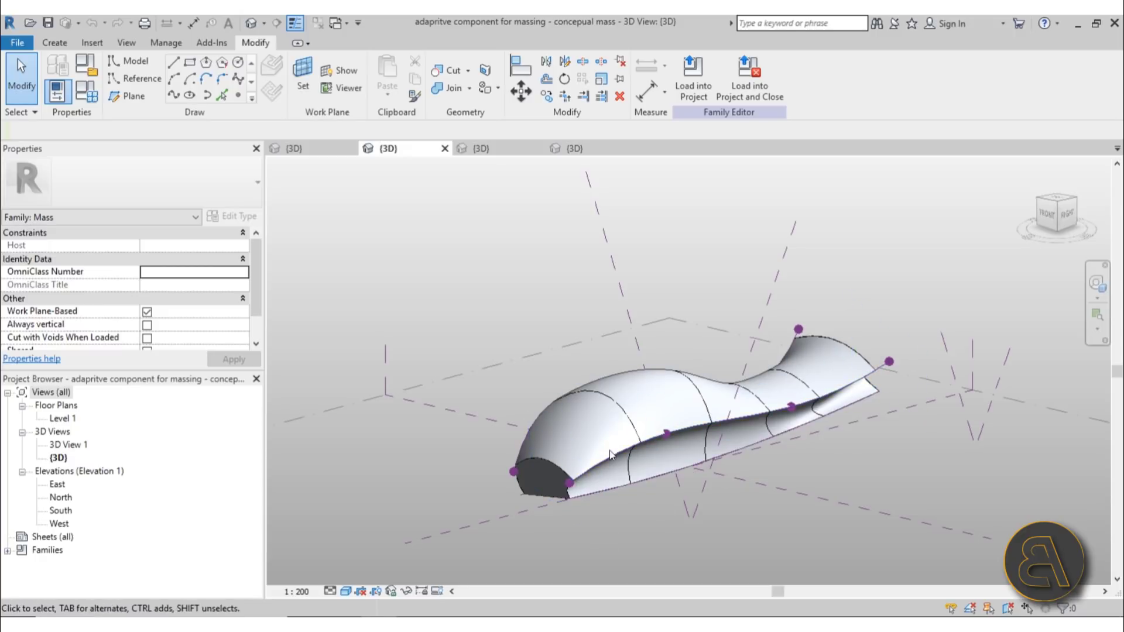
- Shift the reference point nearest the front on the right upper guide curve outward and upward
click(667, 435)
shift+middle_drag(669, 448, 739, 454)
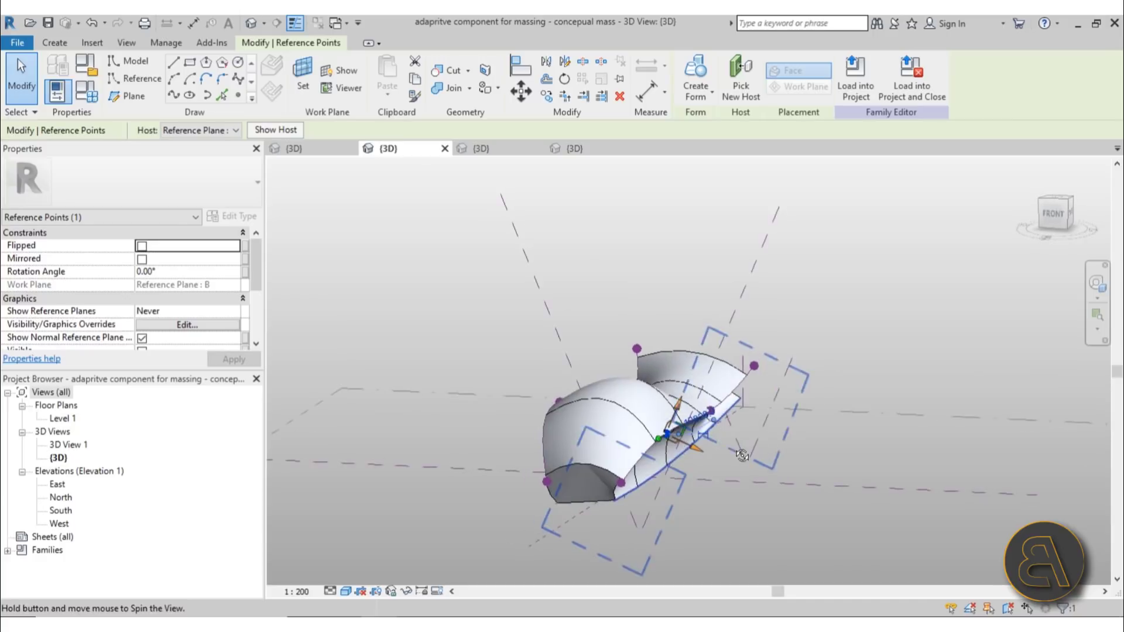
scroll(694, 426, up, 2)
drag(669, 438, 685, 434)
shift+middle_drag(730, 492, 703, 501)
drag(680, 437, 675, 408)
scroll(737, 454, down, 2)
shift+middle_drag(736, 453, 674, 536)
click(673, 535)
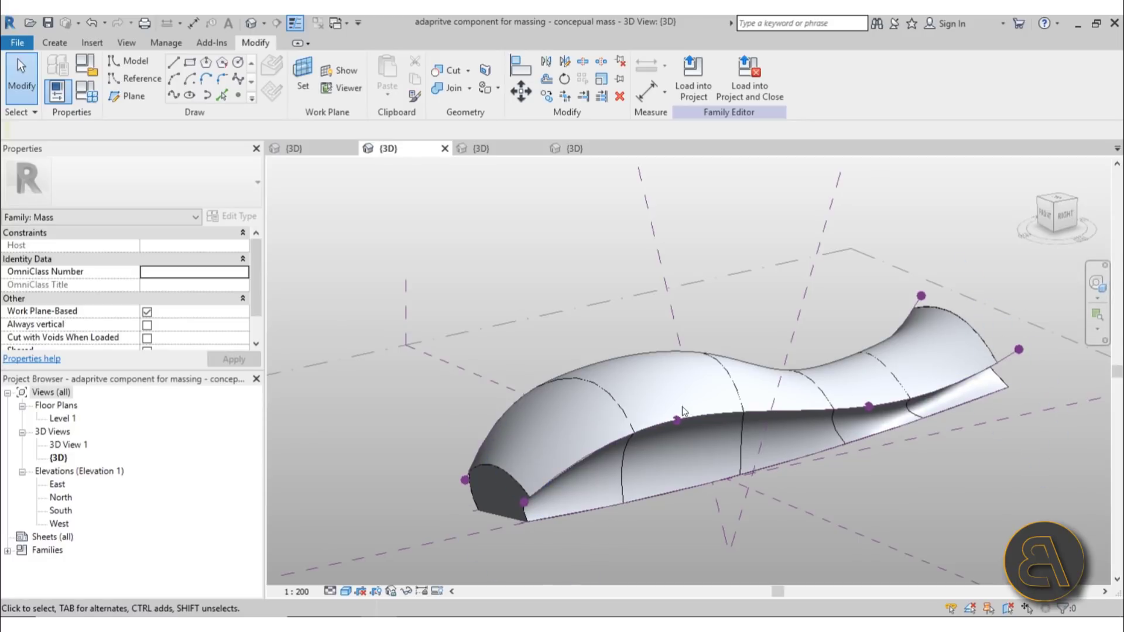
- Pull the shape handle point on the right side of the front adaptive profile outward to bulge the mass
click(623, 410)
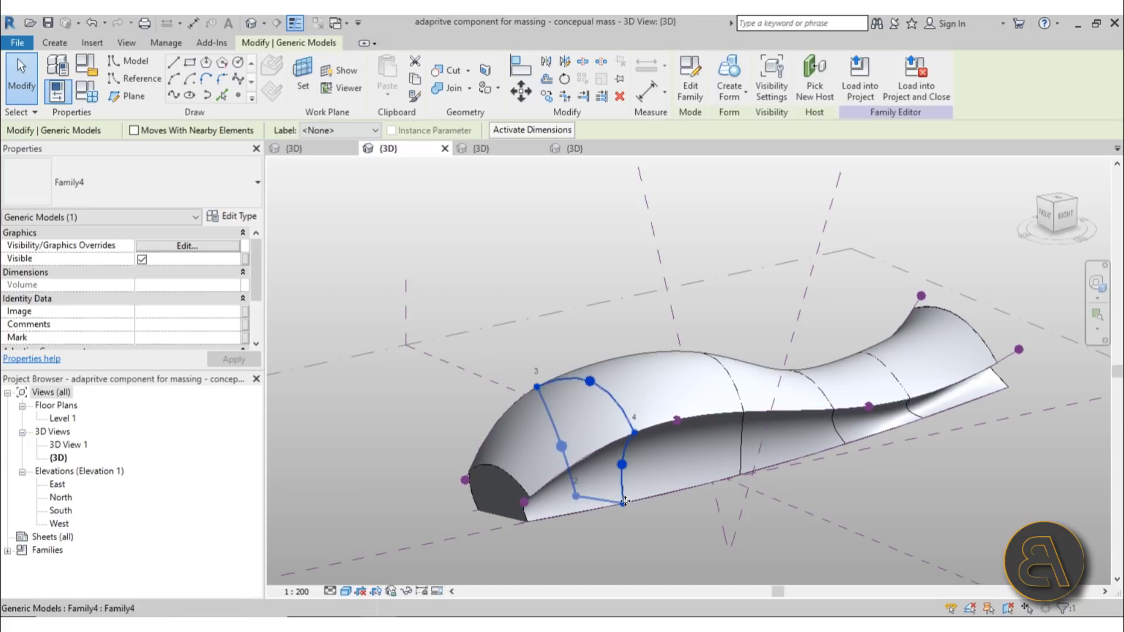
key(Escape)
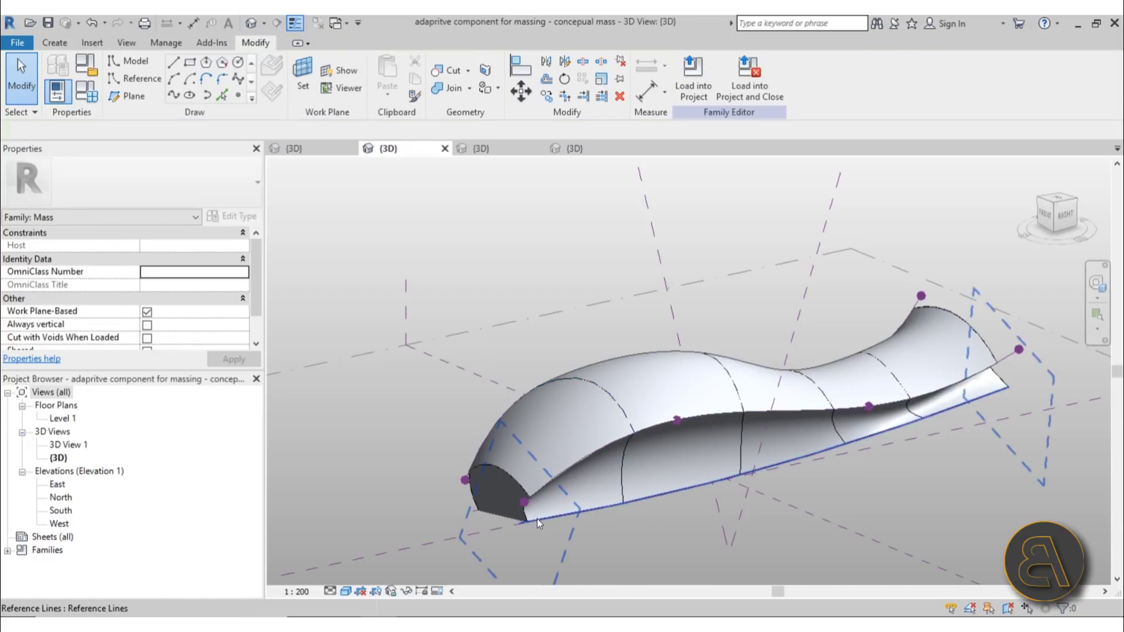
shift+middle_drag(680, 437, 489, 473)
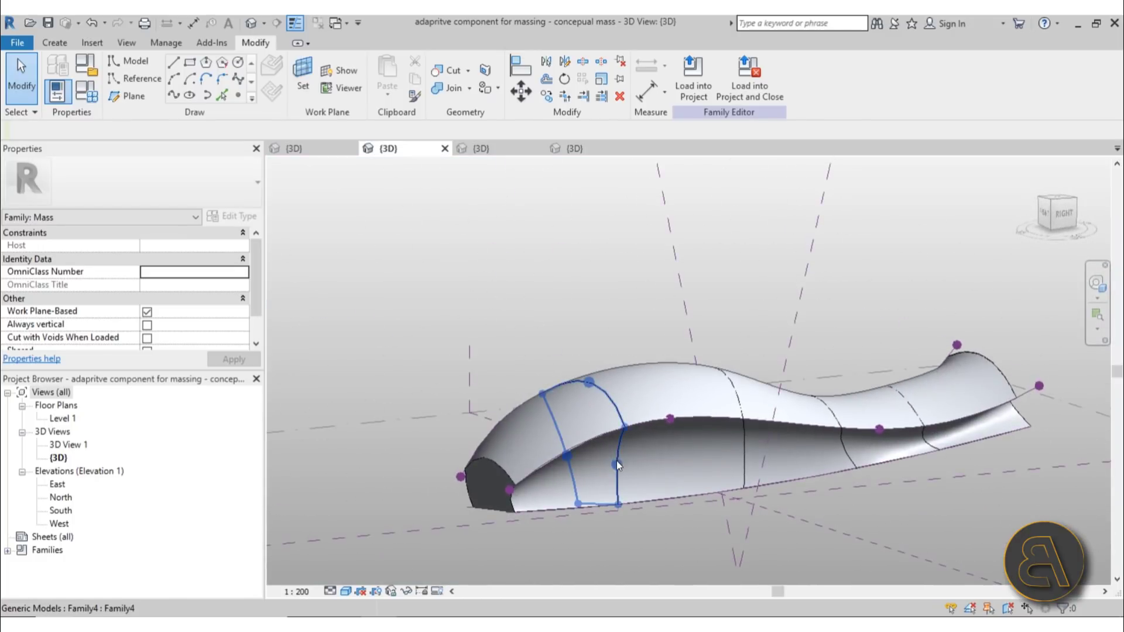
click(618, 465)
shift+middle_drag(603, 458, 695, 531)
scroll(615, 462, up, 3)
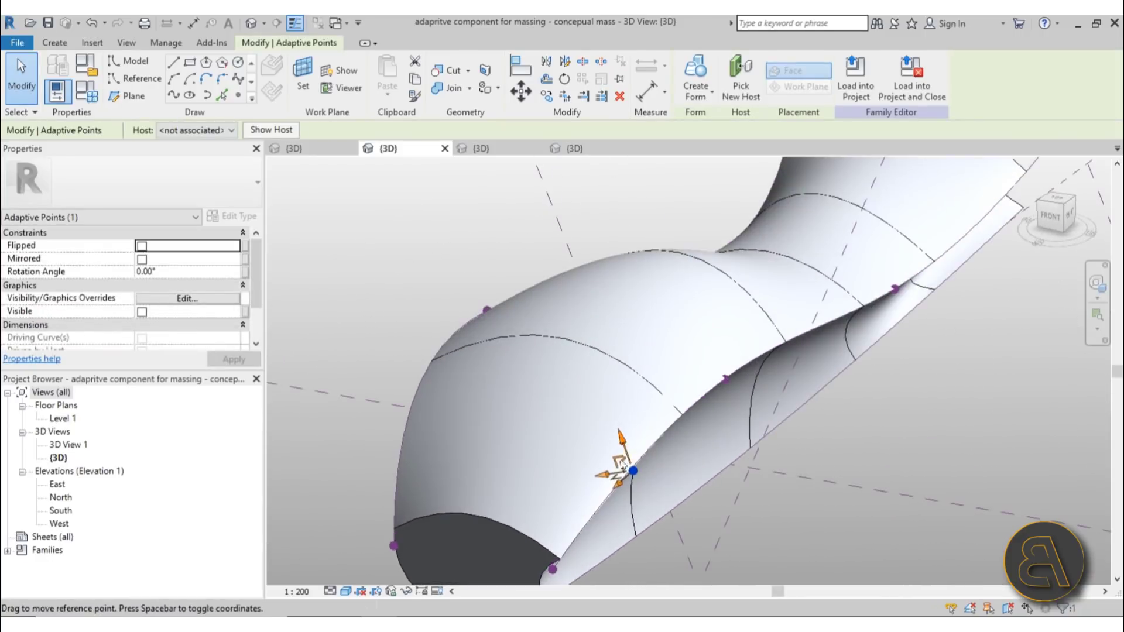
shift+middle_drag(628, 462, 752, 422)
- Pull the shape handle point on the right side of the rearmost intermediate profile outward
scroll(753, 423, up, 2)
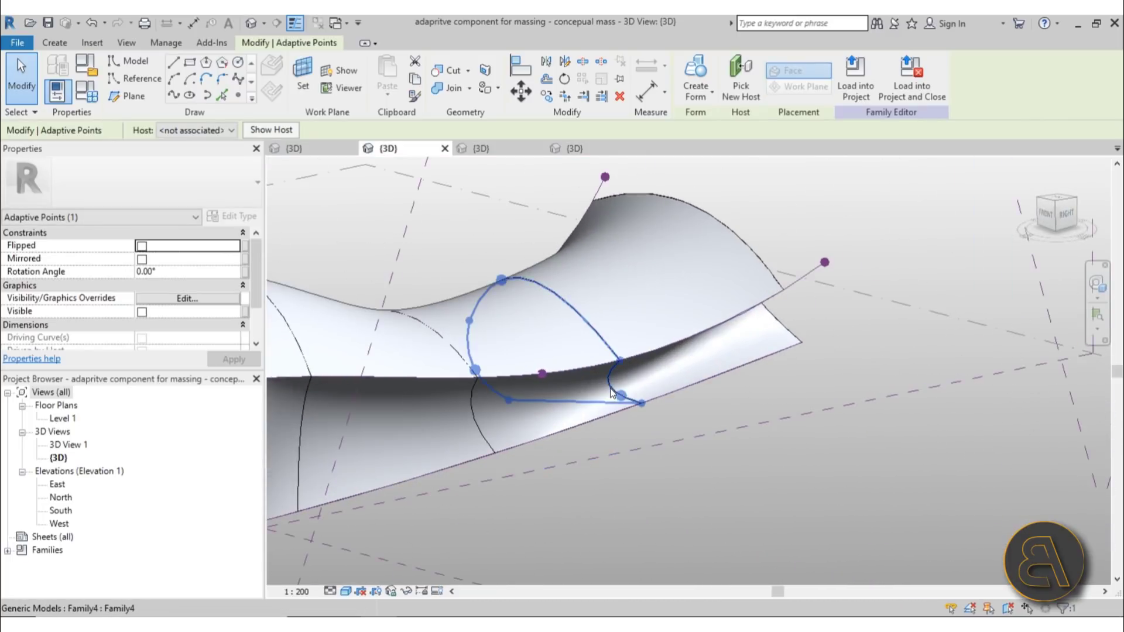
click(621, 396)
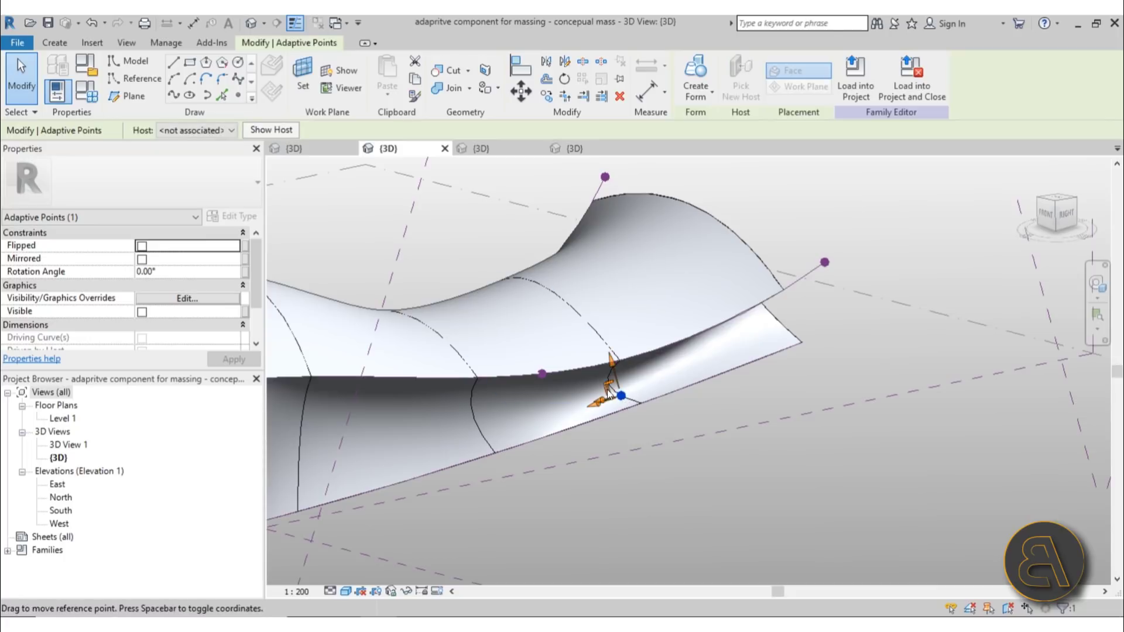
mouse_move(622, 397)
shift+middle_down()
mouse_move(644, 434)
mouse_move(615, 398)
shift+middle_up()
scroll(614, 398, up, 3)
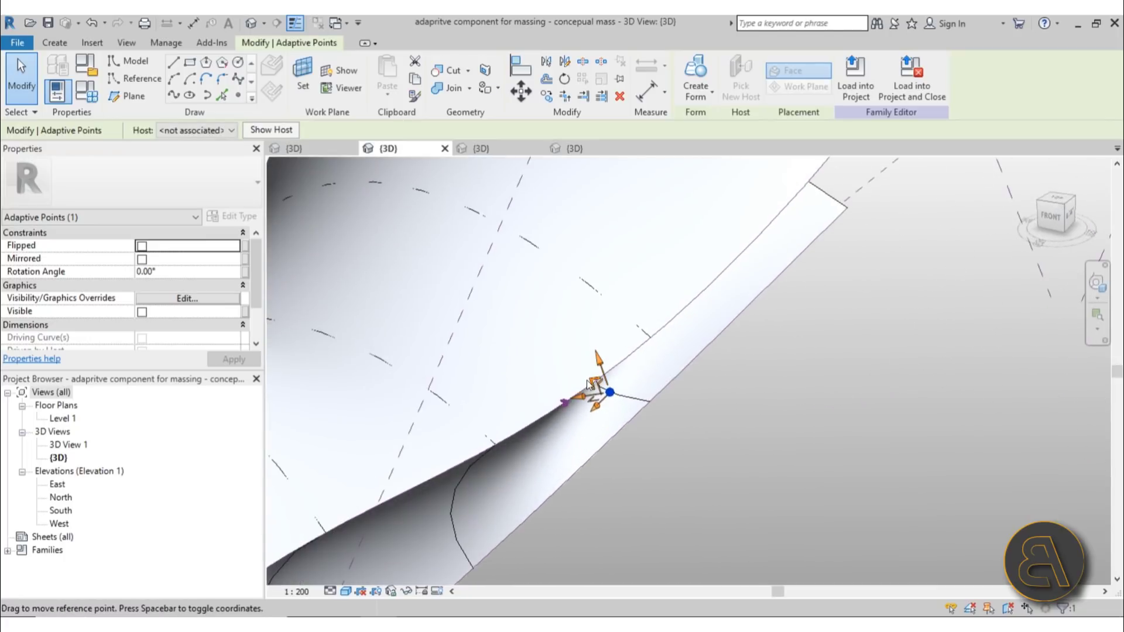
drag(648, 361, 683, 367)
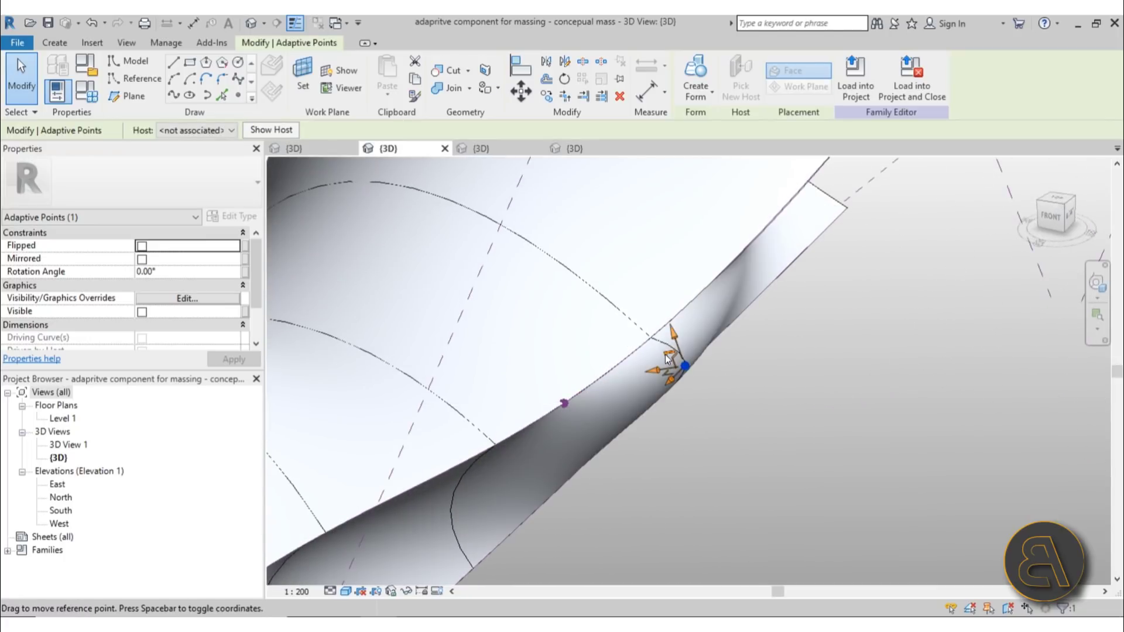
click(721, 426)
scroll(722, 425, down, 2)
shift+middle_drag(721, 425, 511, 266)
- Raise the shape handle point at the top of the front adaptive profile slightly
click(705, 266)
click(442, 263)
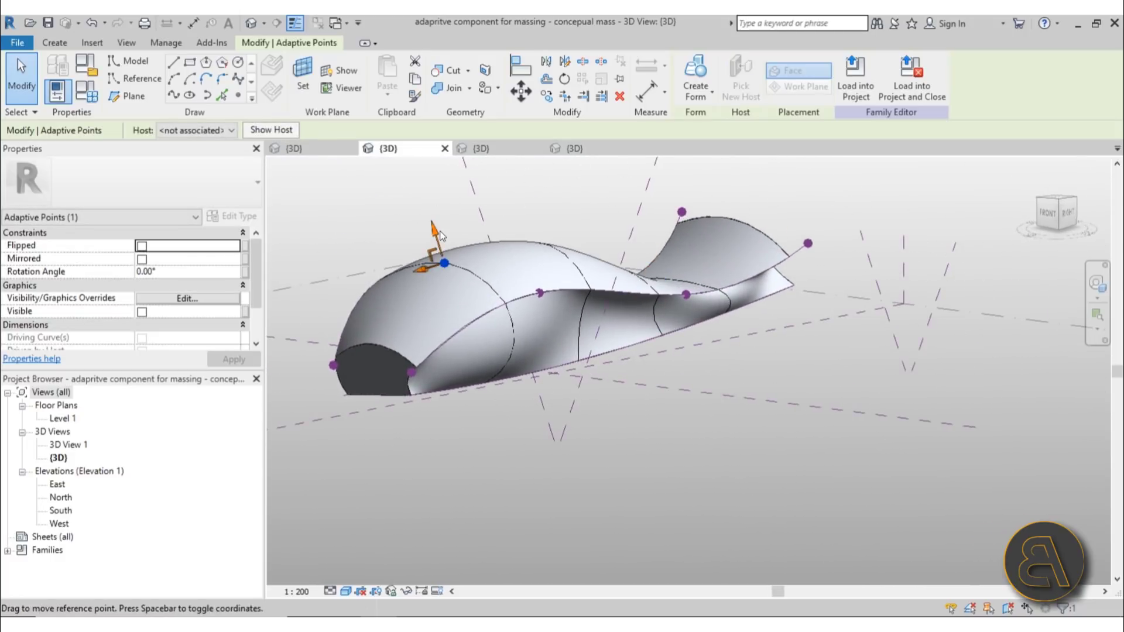
drag(434, 229, 432, 218)
shift+middle_drag(432, 223, 539, 437)
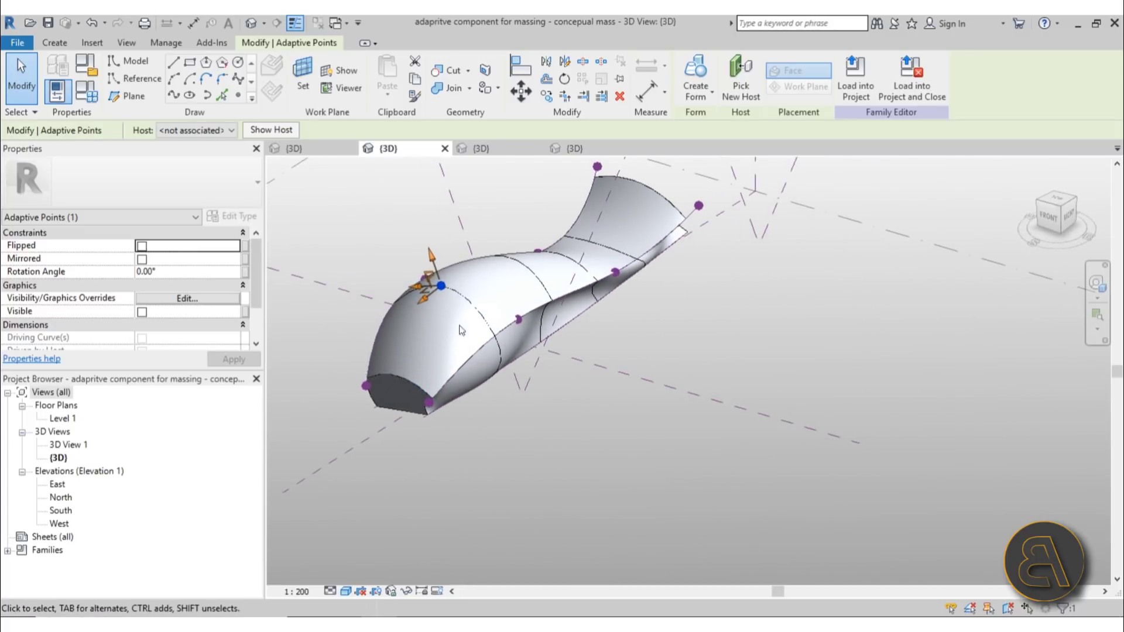
shift+middle_drag(559, 373, 537, 480)
- Shift the reference point nearest the rear on the right upper guide curve inward
scroll(532, 389, up, 1)
shift+middle_drag(663, 325, 634, 328)
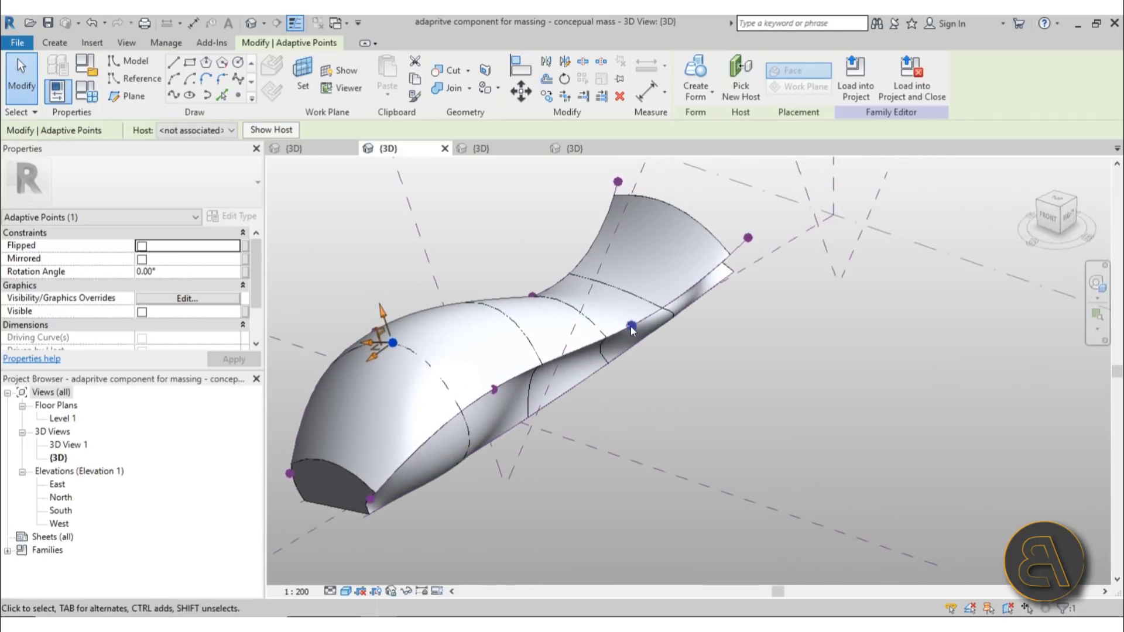
click(635, 325)
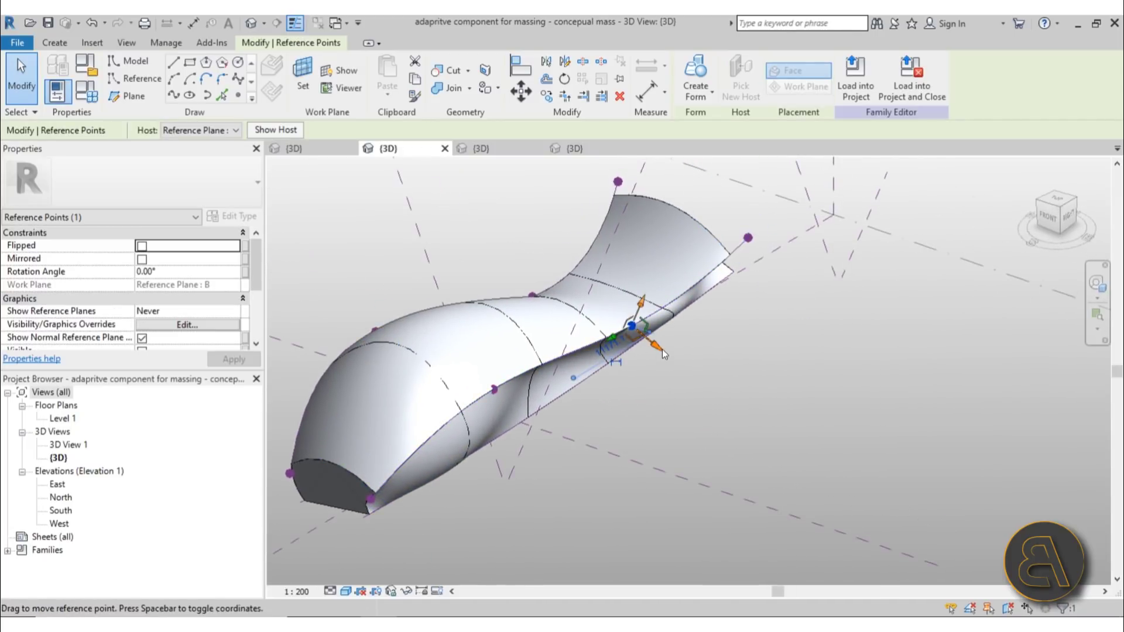
drag(663, 349, 648, 335)
shift+middle_drag(658, 368, 600, 325)
- Reposition the right side shape handle point of the rearmost intermediate profile again
scroll(653, 355, up, 4)
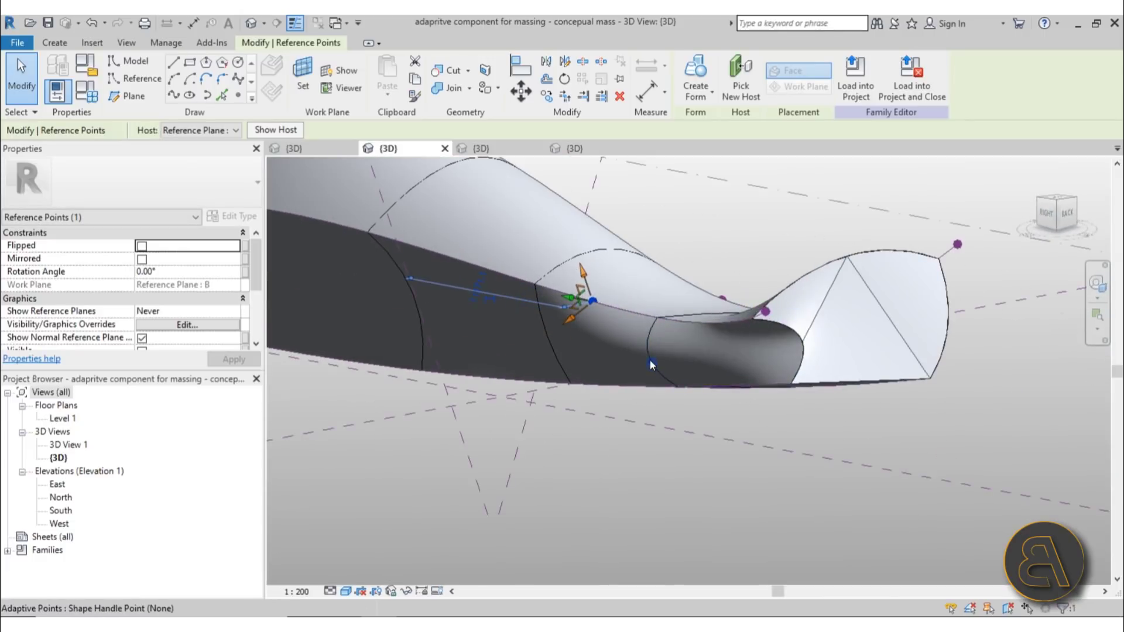
click(651, 363)
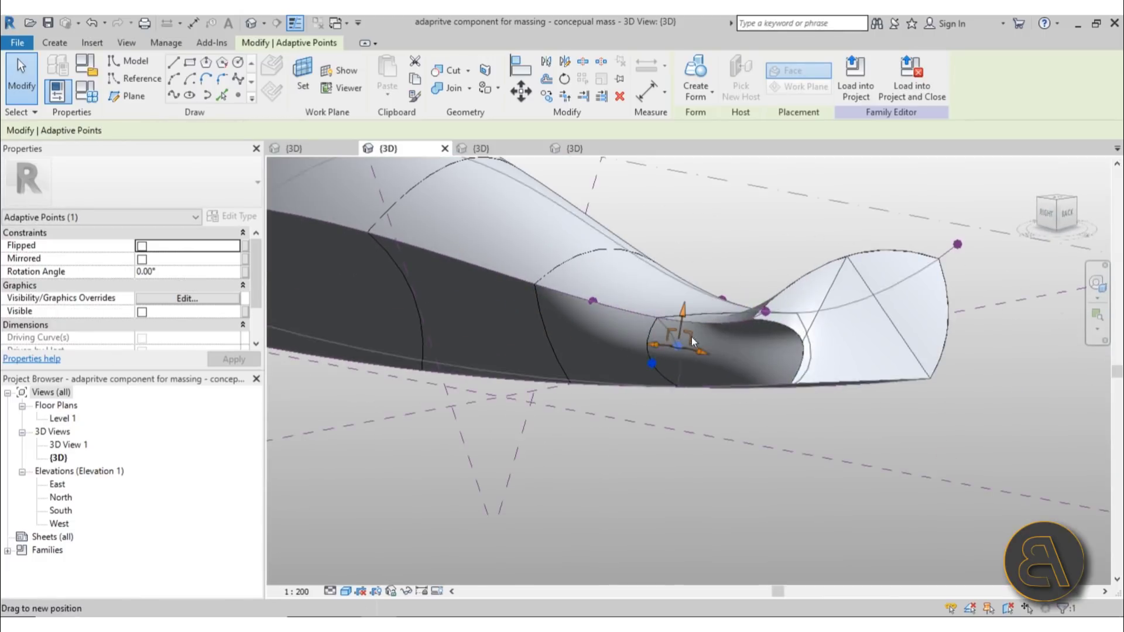
shift+middle_drag(655, 348, 422, 347)
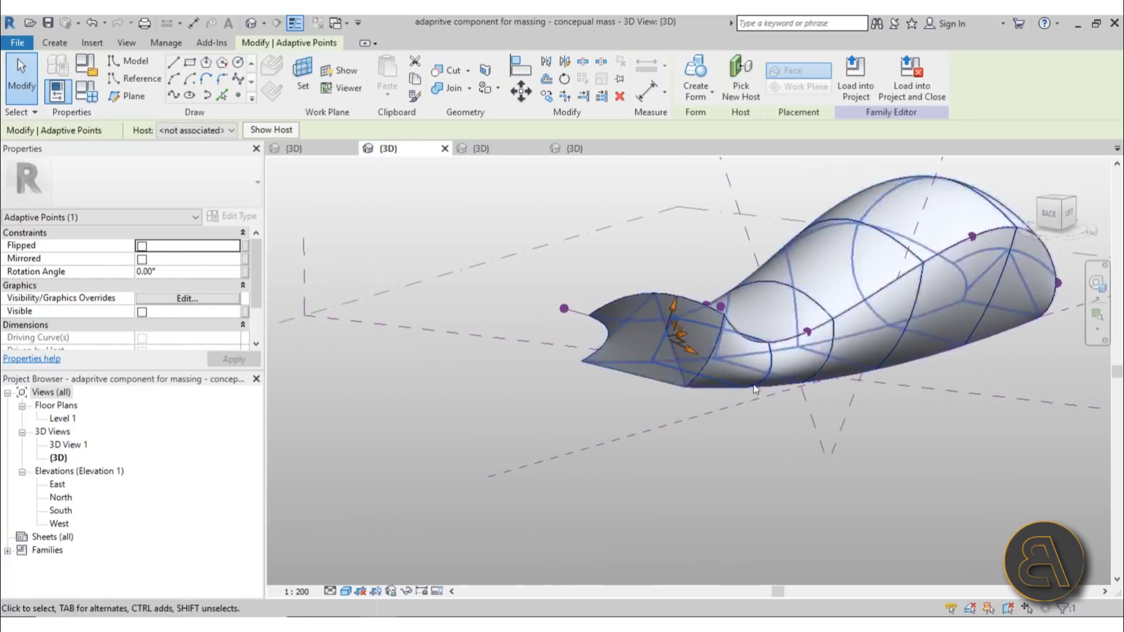
middle_drag(884, 347, 582, 347)
- Push the shape handle point on the left side of the front adaptive profile inward to make that side concave
scroll(662, 309, up, 2)
click(690, 295)
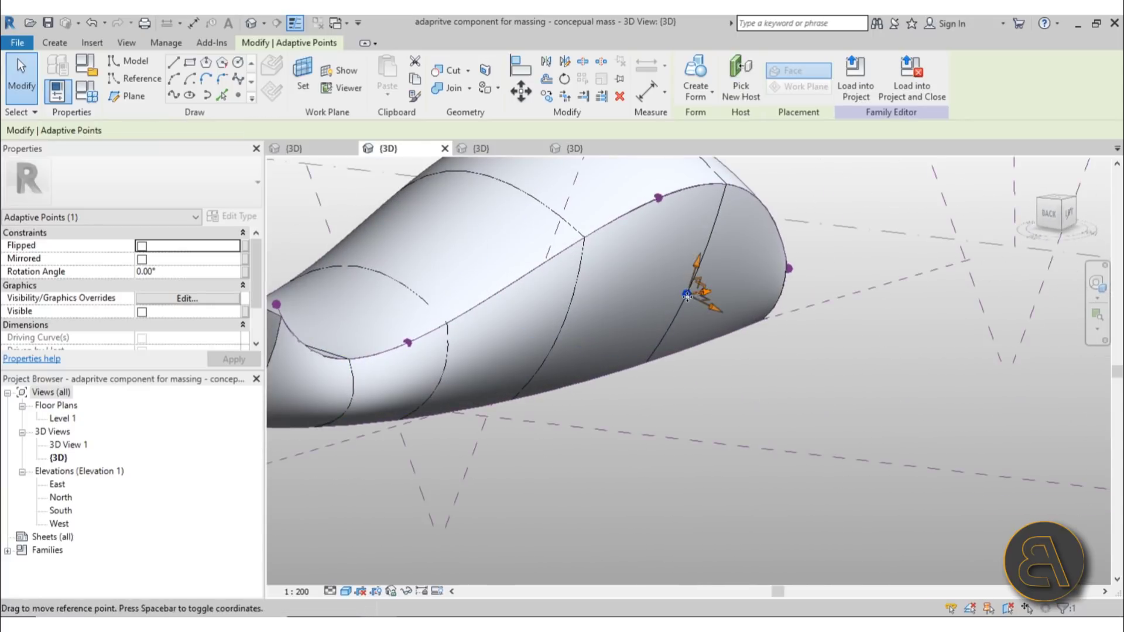
scroll(677, 321, down, 3)
shift+middle_drag(677, 322, 610, 302)
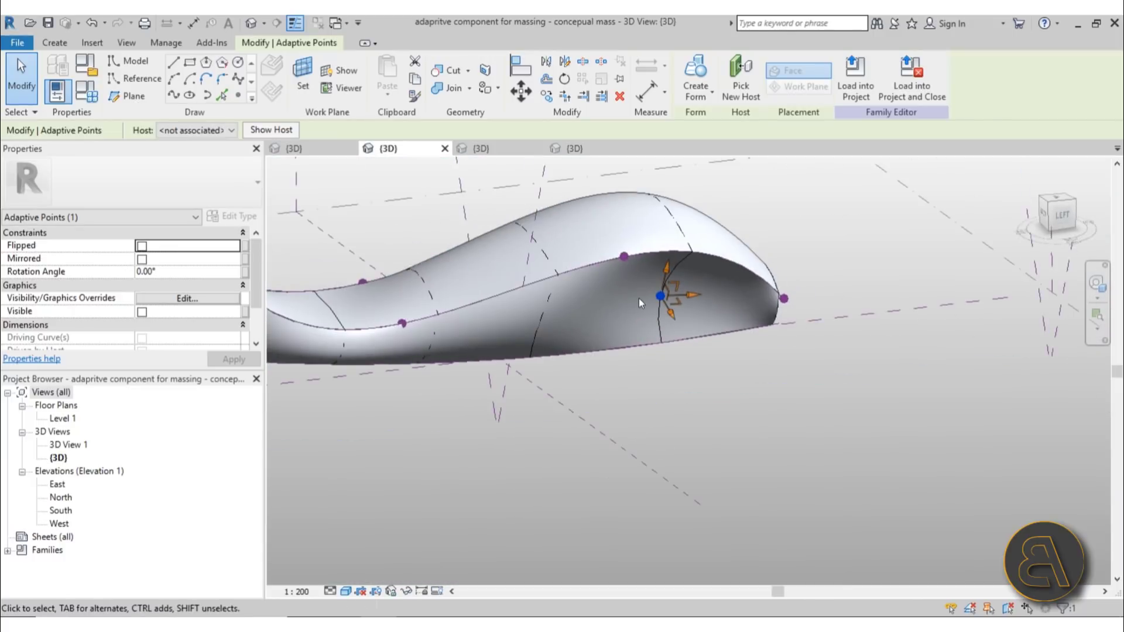
click(662, 322)
shift+middle_drag(718, 347, 537, 360)
scroll(690, 278, up, 5)
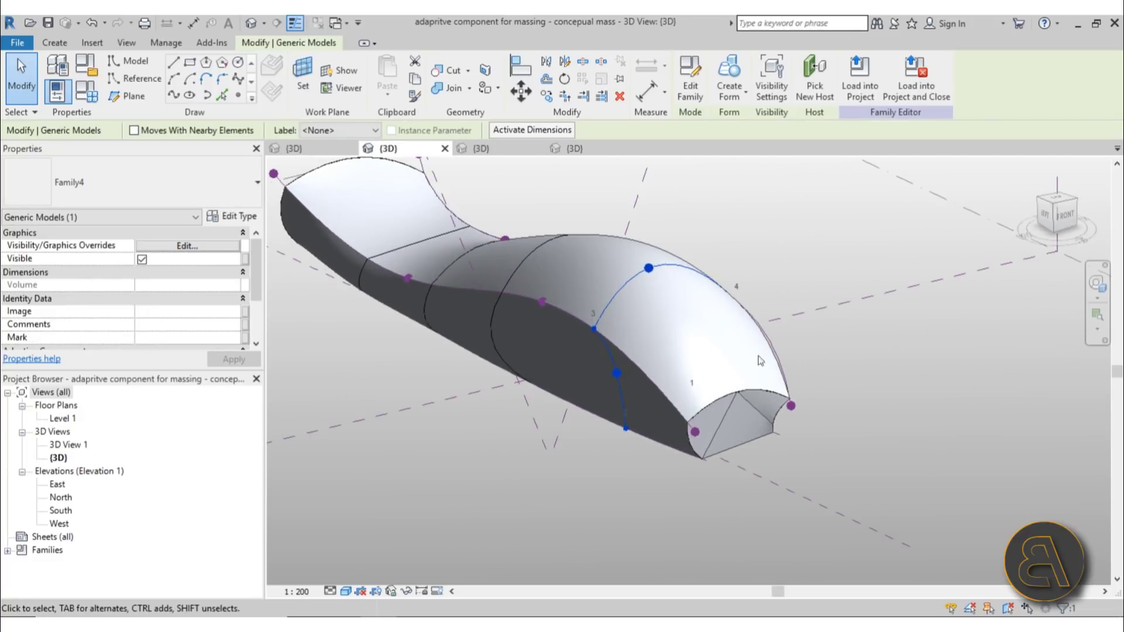
scroll(681, 291, down, 3)
shift+middle_drag(705, 347, 677, 352)
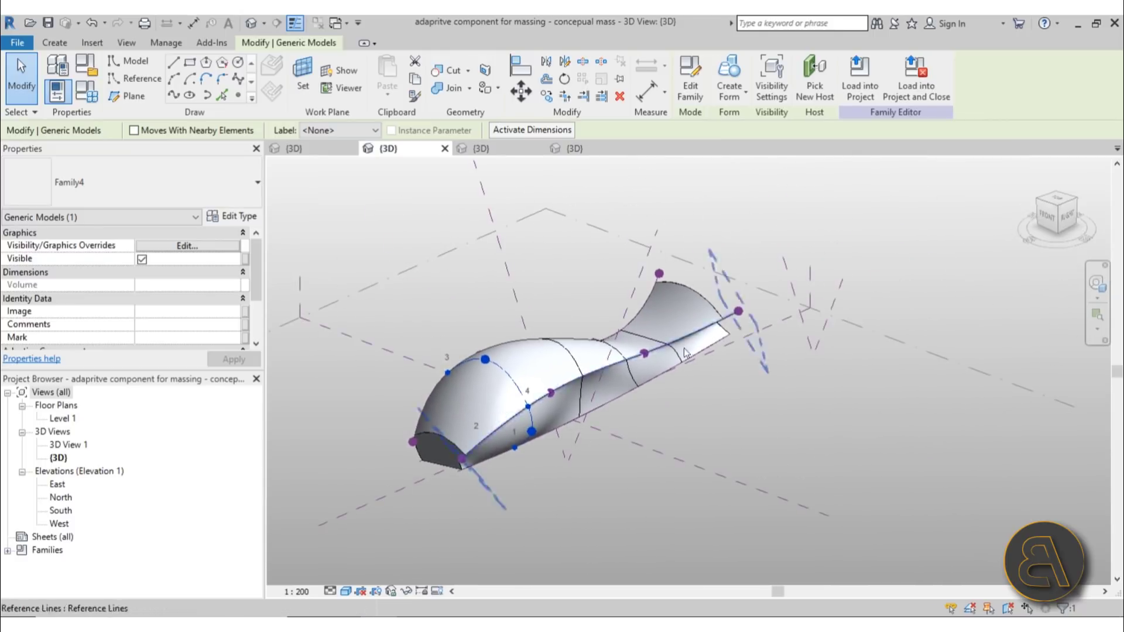
- Raise the reference point at the rear end of the right upper guide curve well above its current height
scroll(714, 320, up, 2)
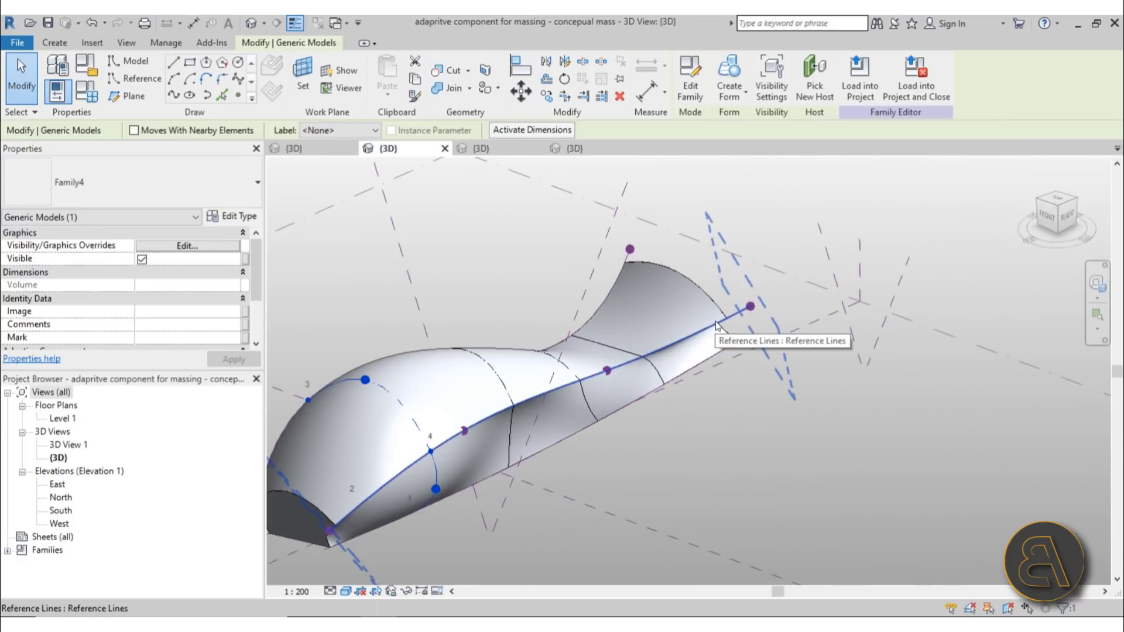
click(755, 306)
click(754, 325)
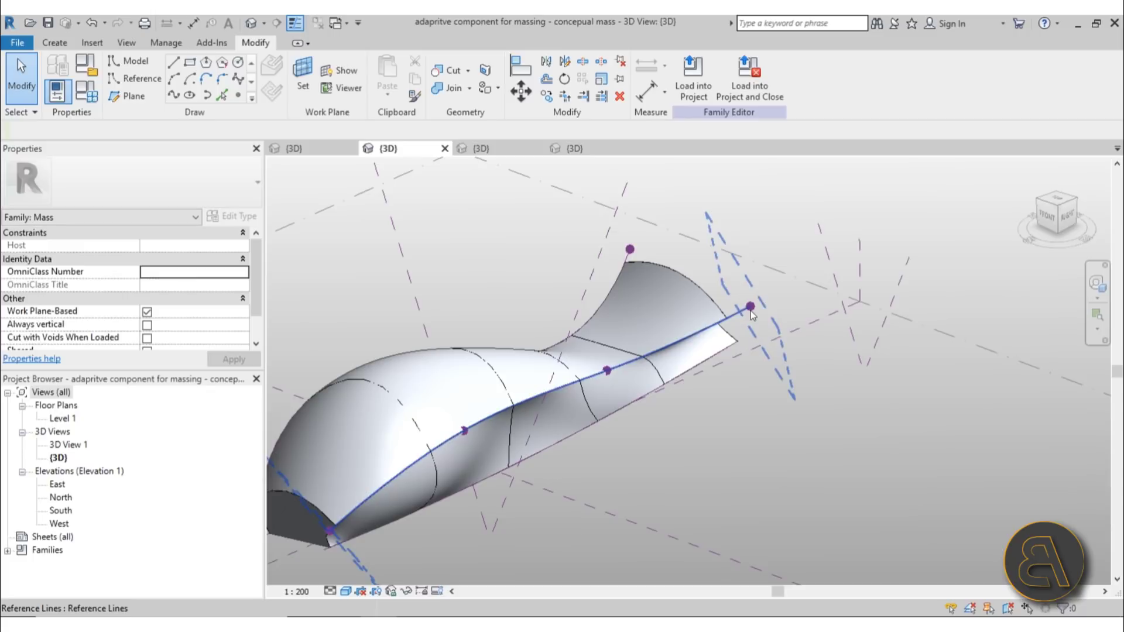
click(750, 307)
drag(751, 308, 777, 239)
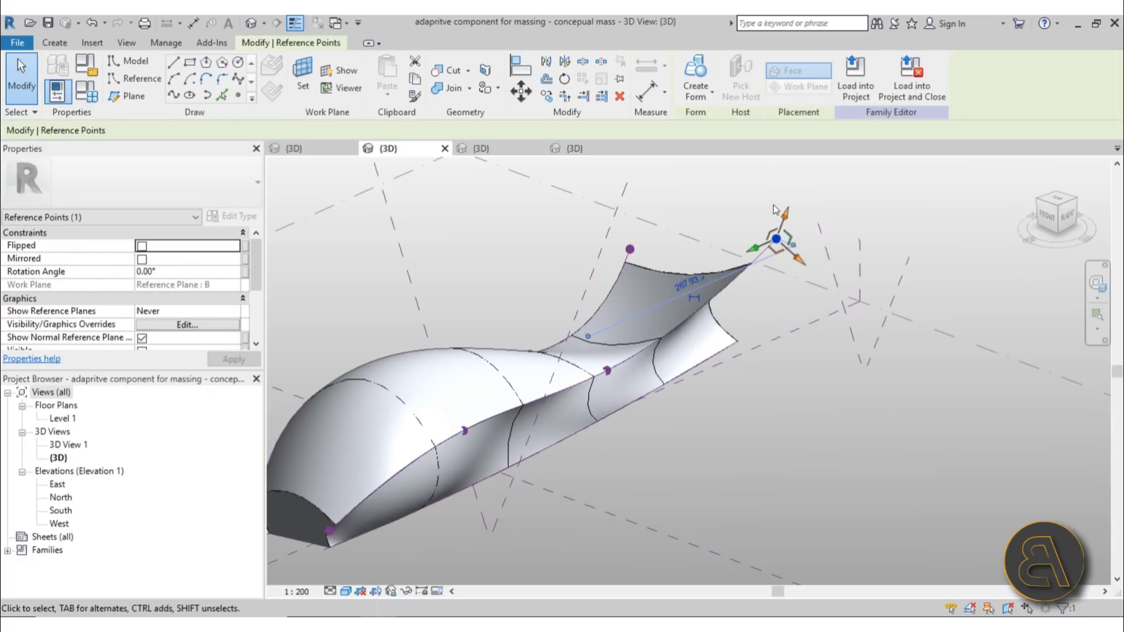
- Shift the shape handle point on the right side of the rear adaptive profile outward to make that side less concave
shift+middle_drag(778, 368, 852, 318)
click(859, 346)
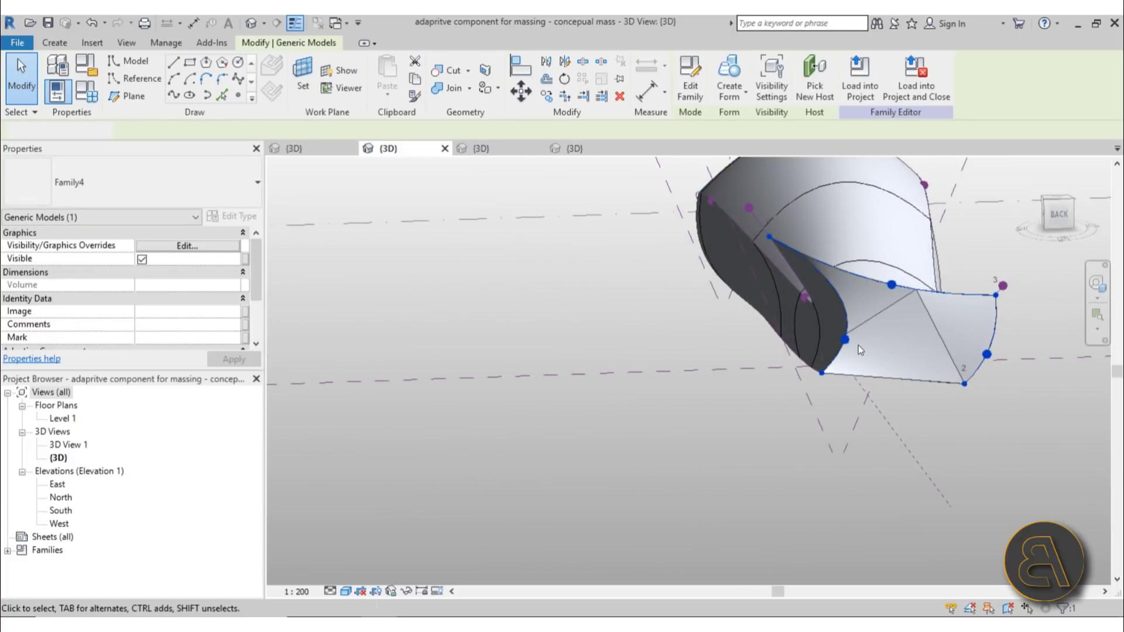
key(Escape)
click(849, 343)
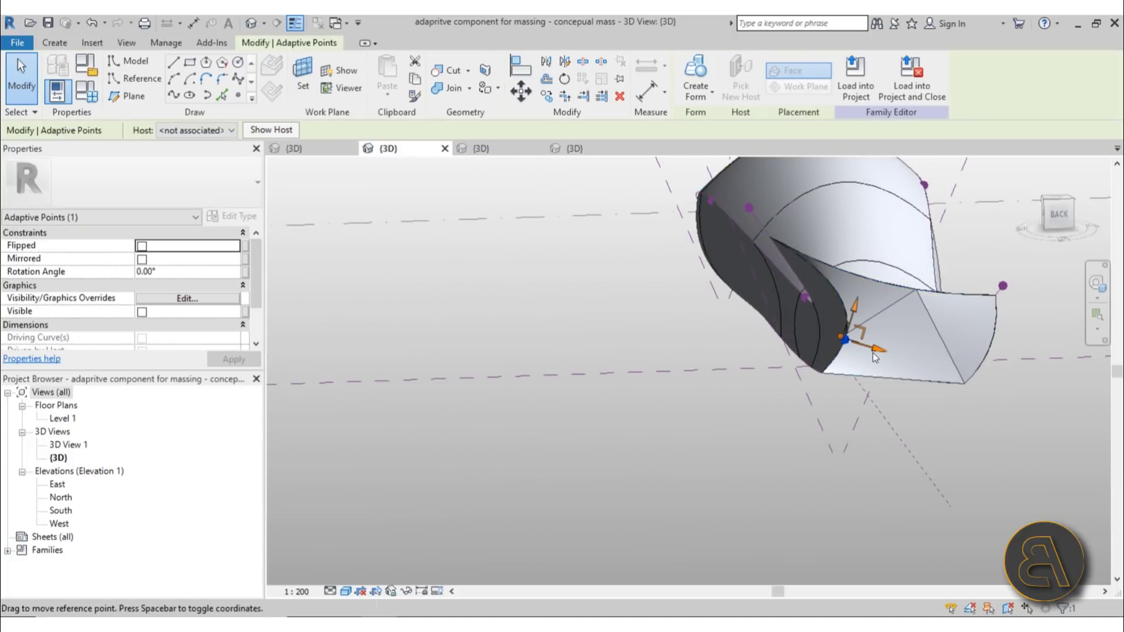
drag(869, 353, 843, 346)
shift+middle_drag(738, 371, 903, 452)
click(903, 452)
scroll(720, 390, down, 2)
shift+middle_drag(698, 407, 770, 423)
shift+middle_drag(705, 457, 699, 391)
middle_drag(652, 465, 673, 451)
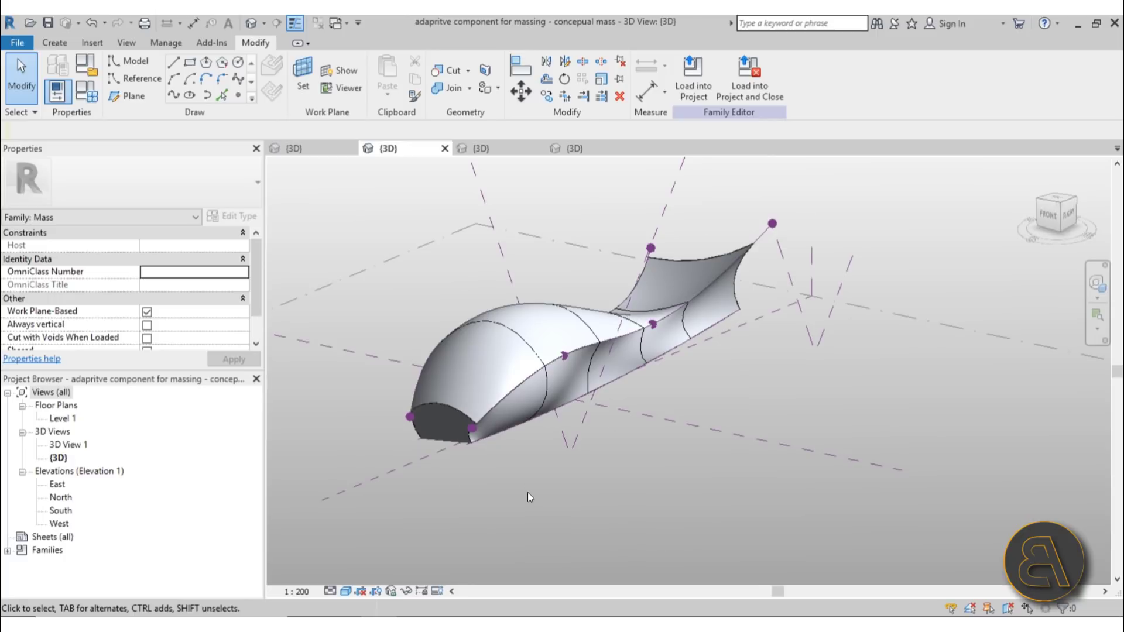
- View the three patterned divided surfaces in Family4, and switch to the 3D view of the Adaptive window frame facade element family
click(500, 152)
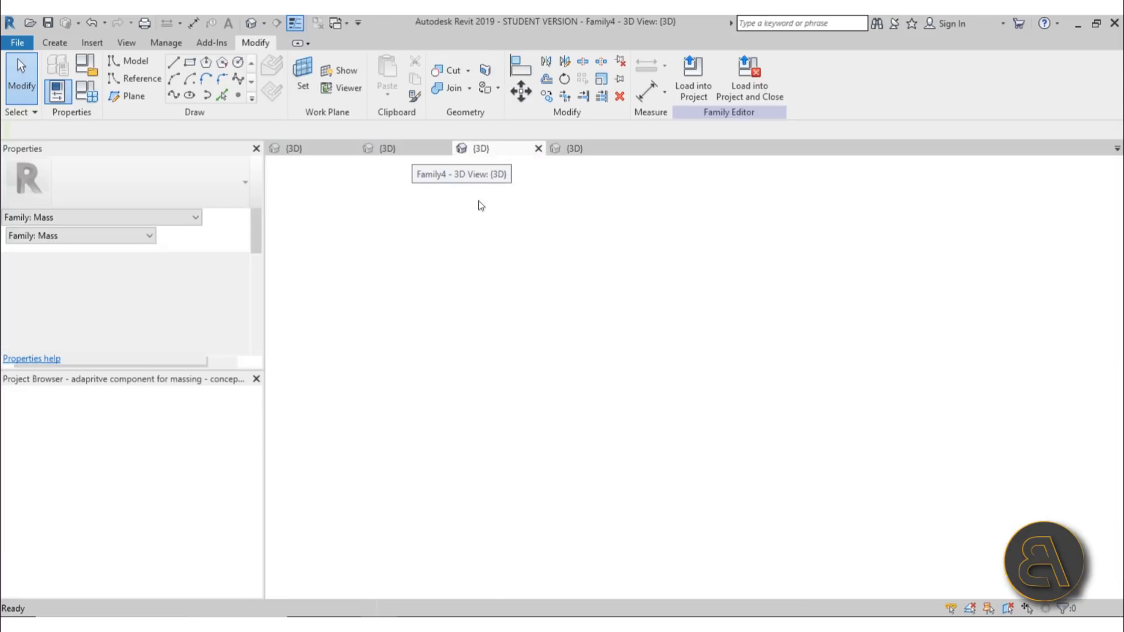
mouse_move(484, 498)
middle_down()
mouse_move(476, 484)
mouse_move(467, 504)
middle_up()
scroll(476, 476, up, 1)
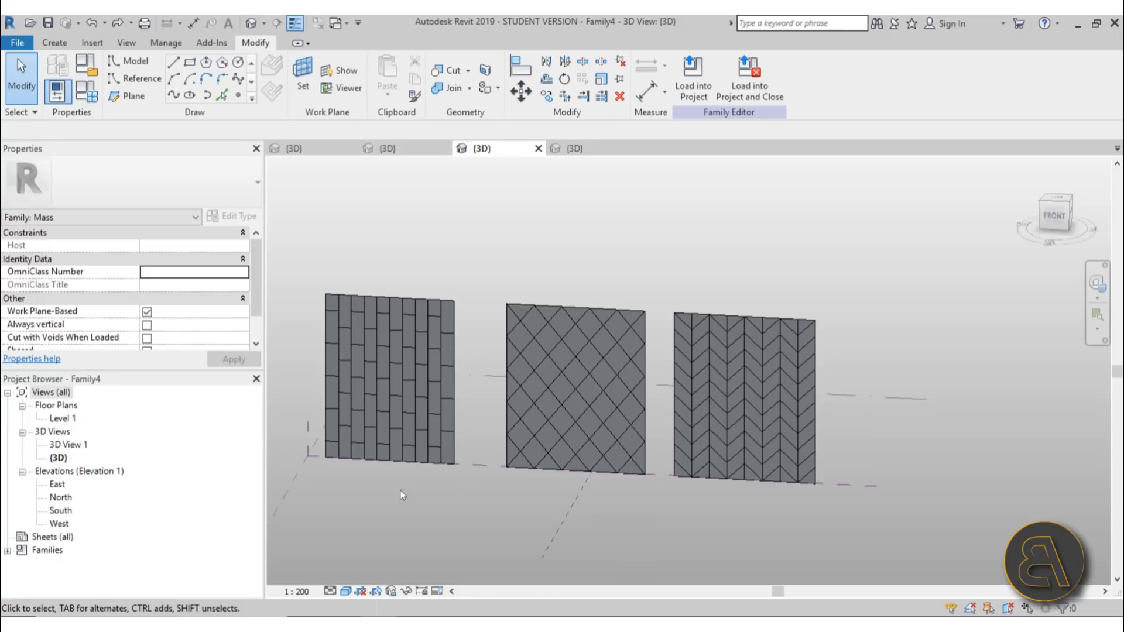
click(571, 148)
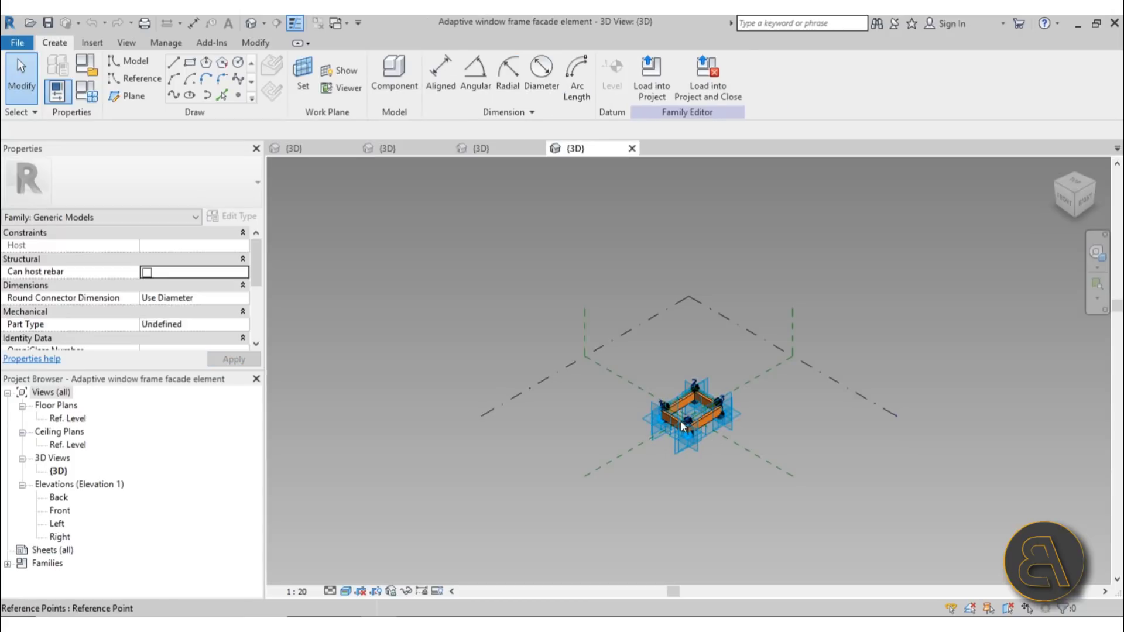
middle_drag(783, 450, 724, 448)
scroll(688, 401, up, 3)
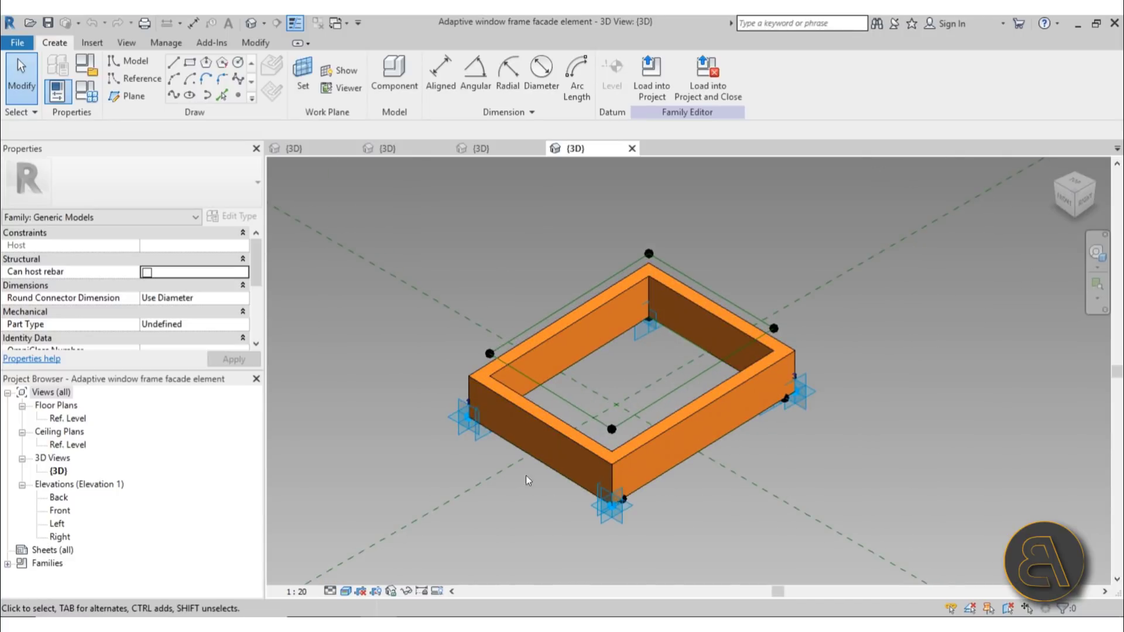
- Move the window frame's leftmost adaptive corner point outward to stretch that corner
click(469, 424)
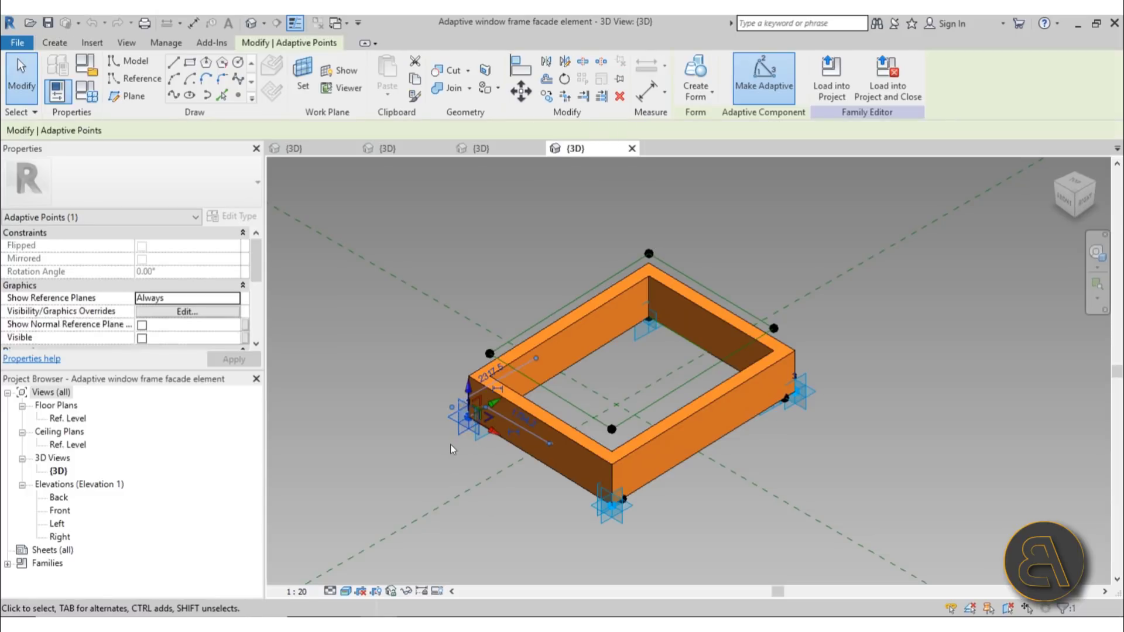
drag(456, 426, 419, 435)
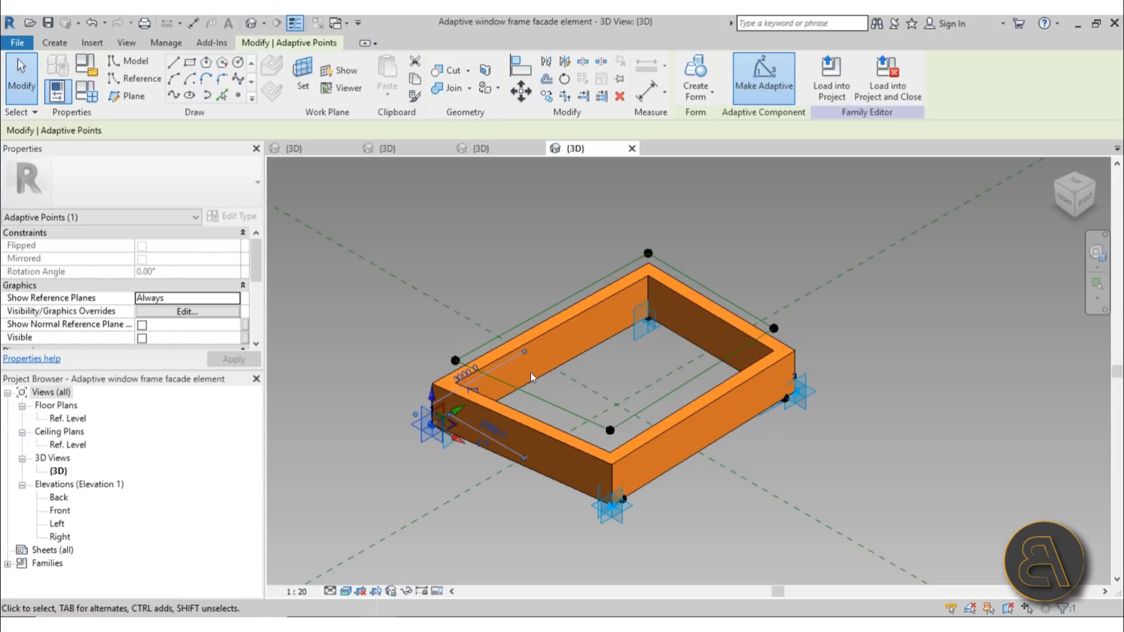
click(578, 367)
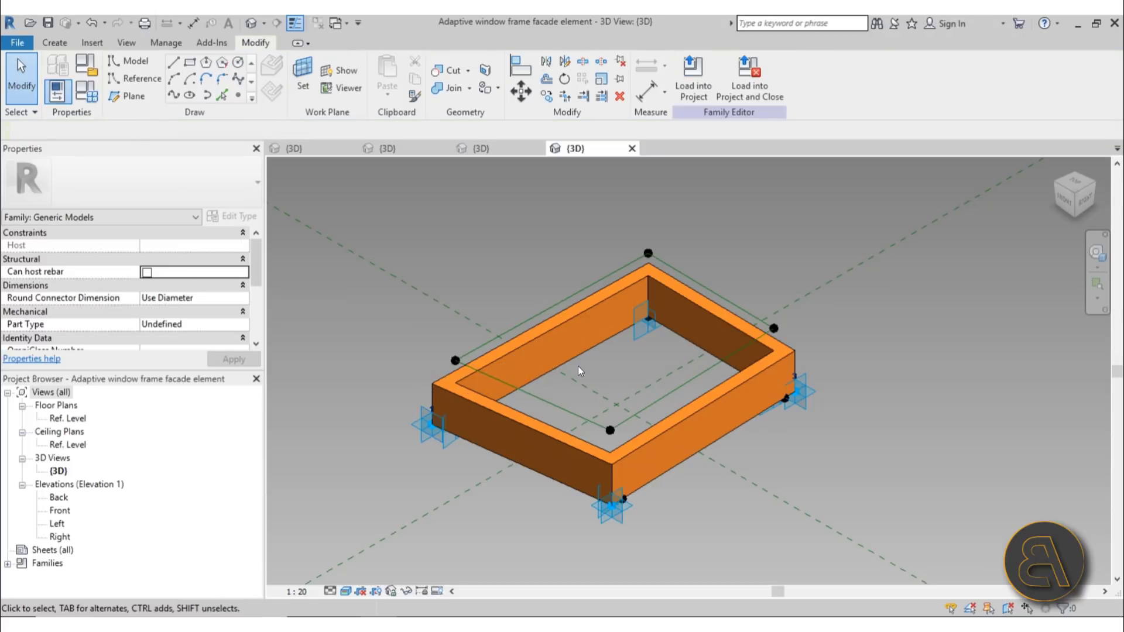
- Set the window frame family's offset parameter to 500 and apply it
click(86, 91)
click(269, 195)
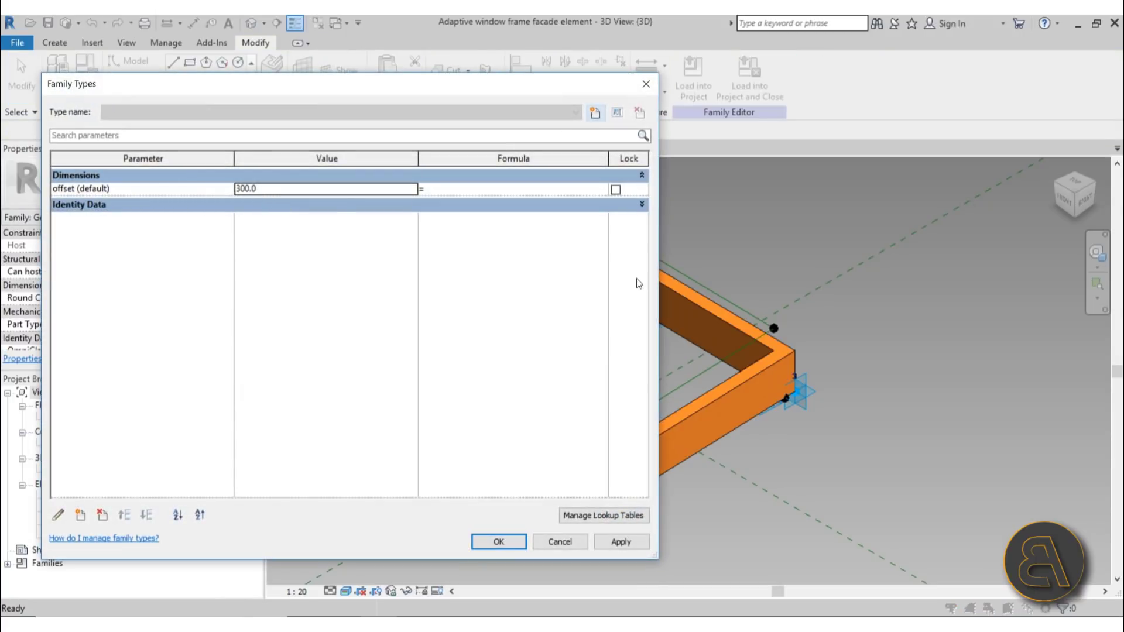
drag(658, 280, 479, 281)
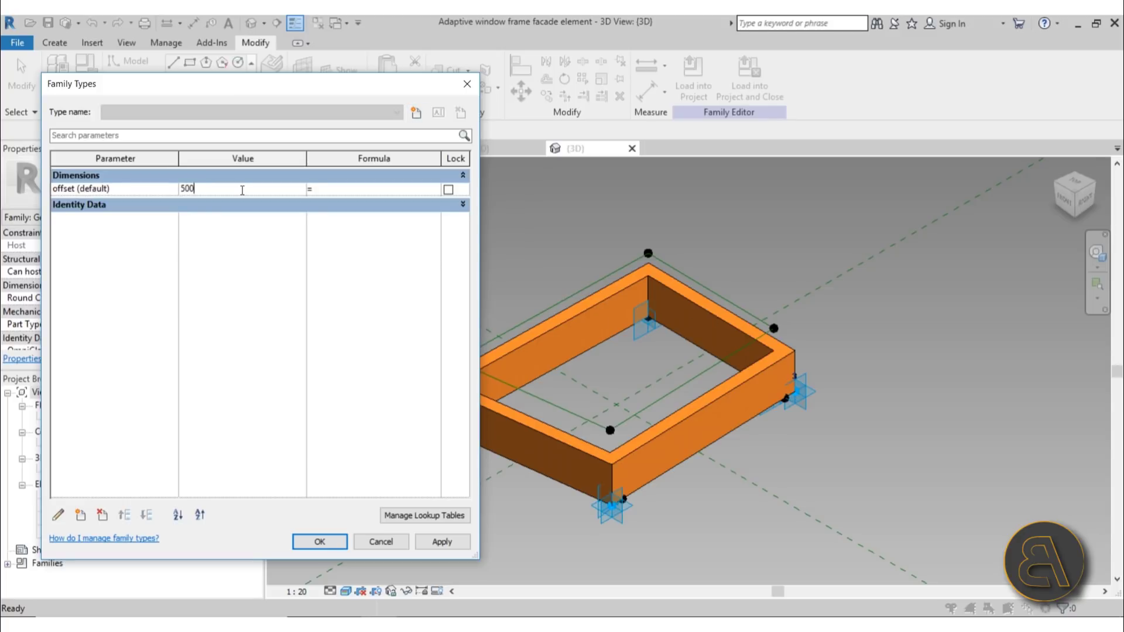
click(442, 542)
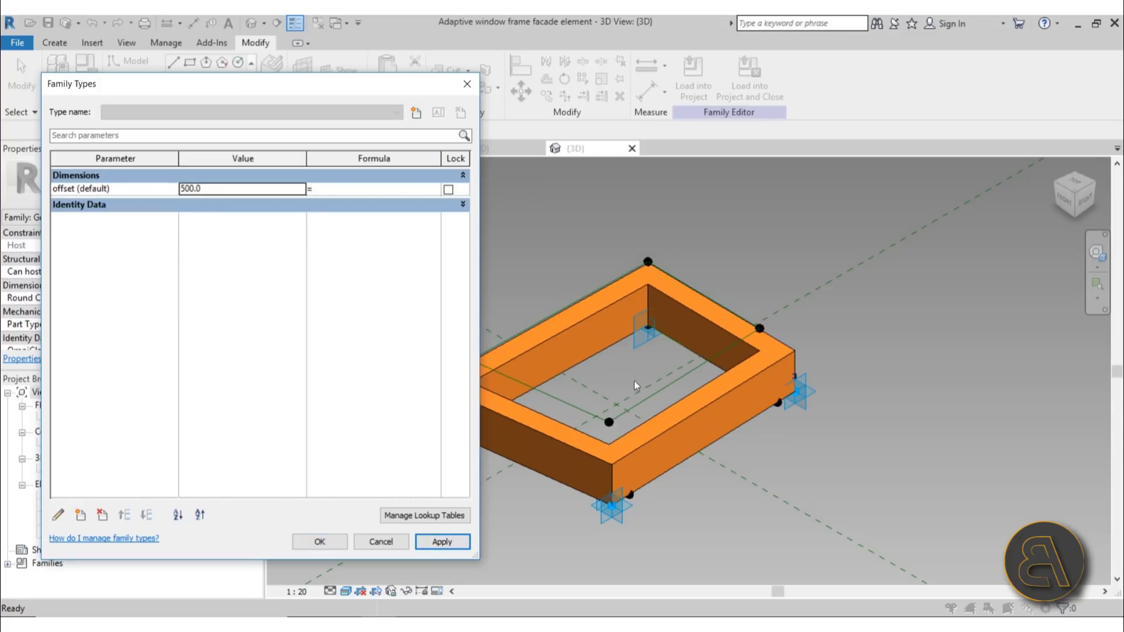
- Set the offset parameter to 300, apply it and close the family types
click(280, 191)
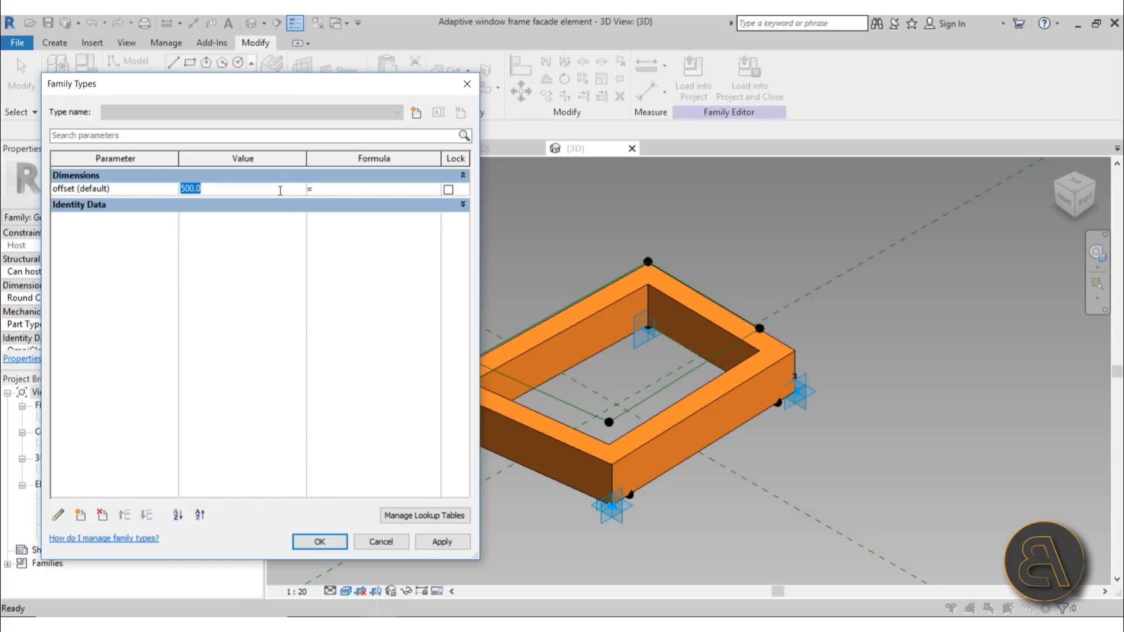
click(447, 541)
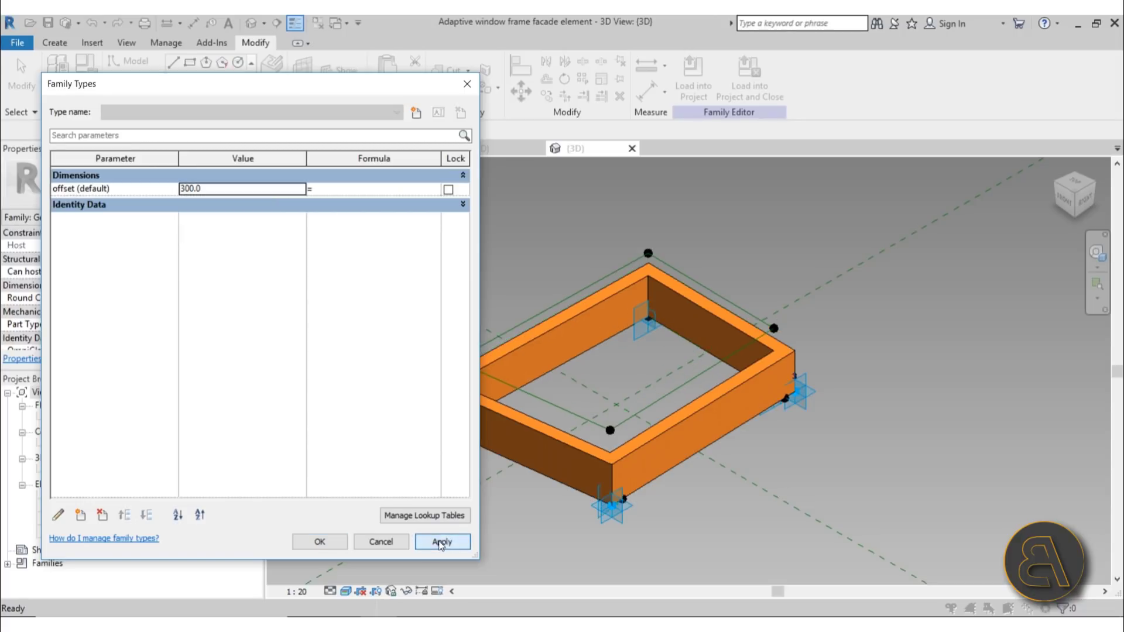
click(320, 541)
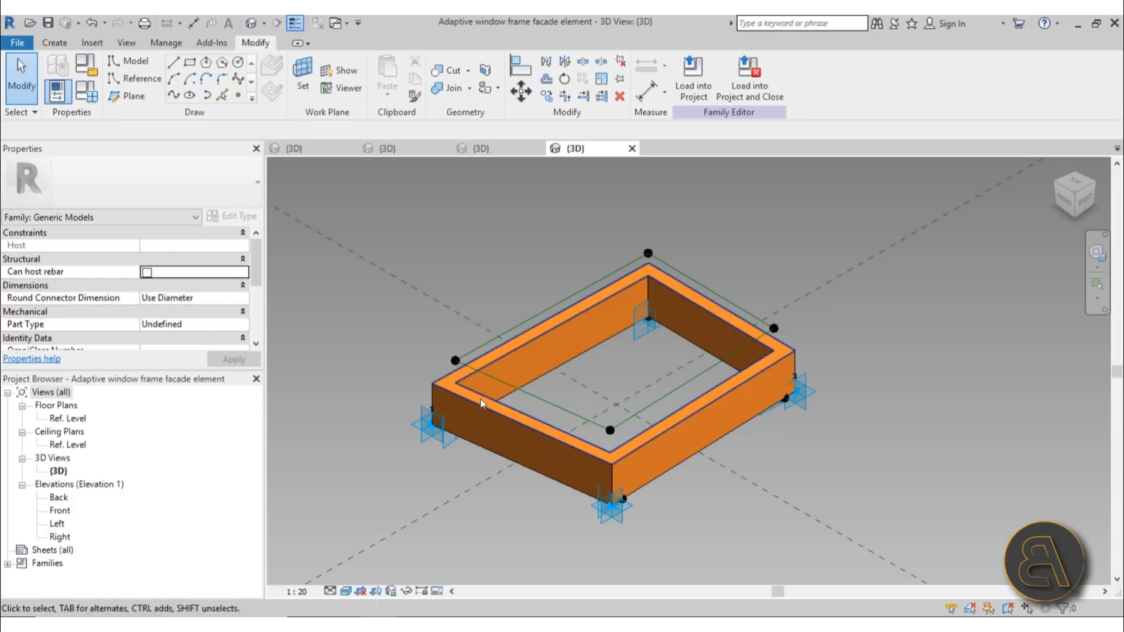
- Move the stretched adaptive corner point of the window frame back inward to square up the frame
drag(422, 429, 445, 421)
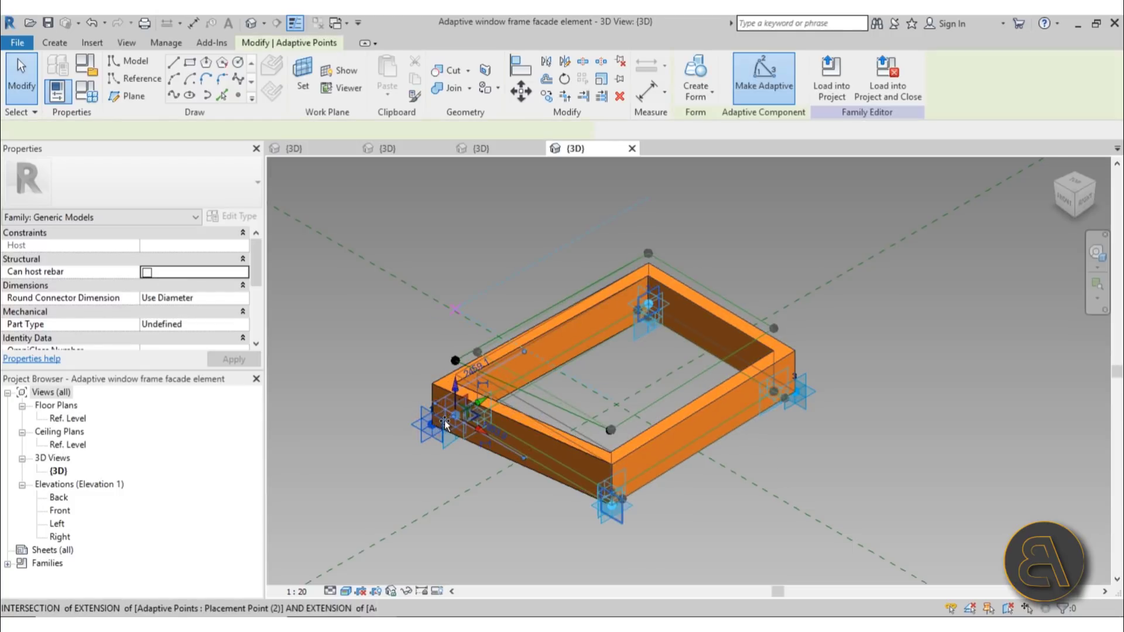
click(951, 518)
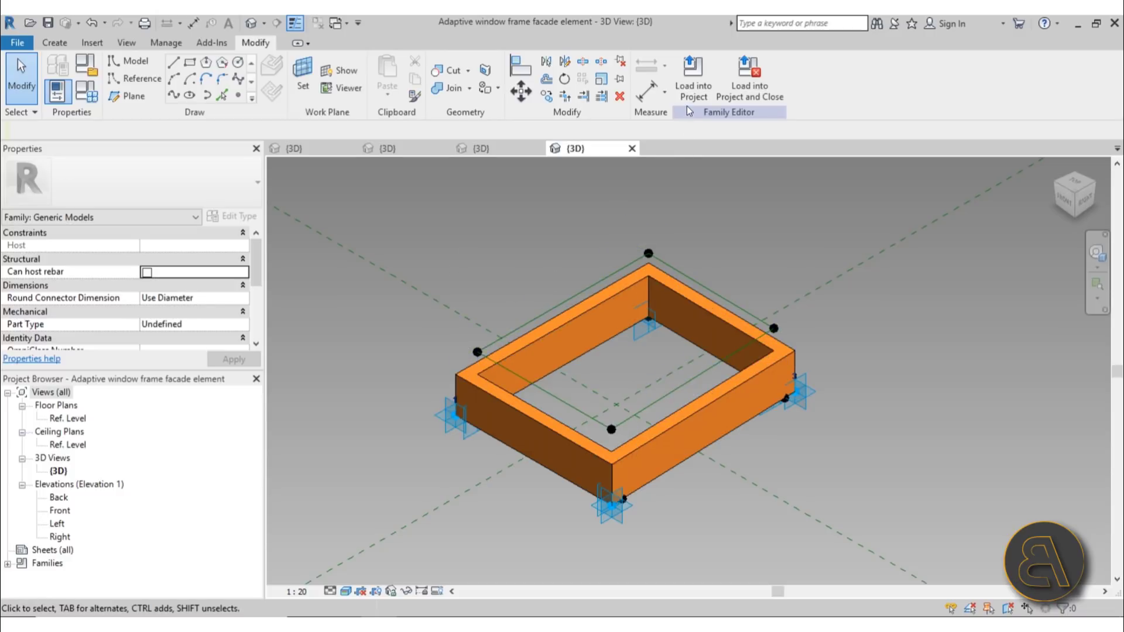
- In Family4, place the Adaptive window frame facade element on the four corners of a 1/2 Step panel in the fourth column
click(517, 147)
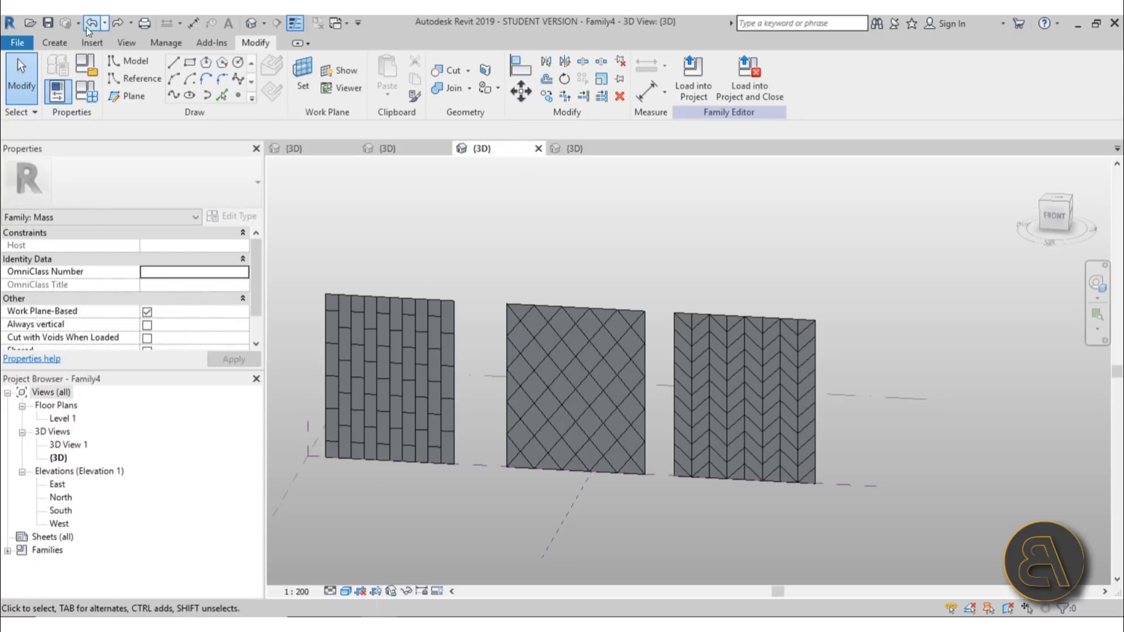
click(54, 43)
click(393, 73)
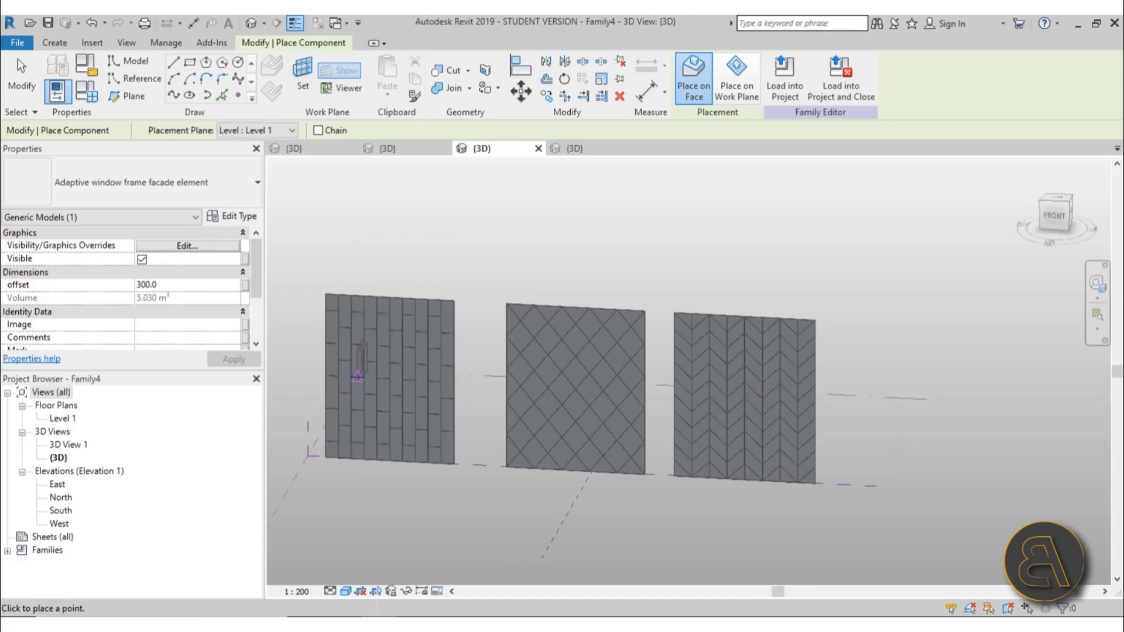
scroll(359, 375, up, 4)
scroll(342, 305, down, 2)
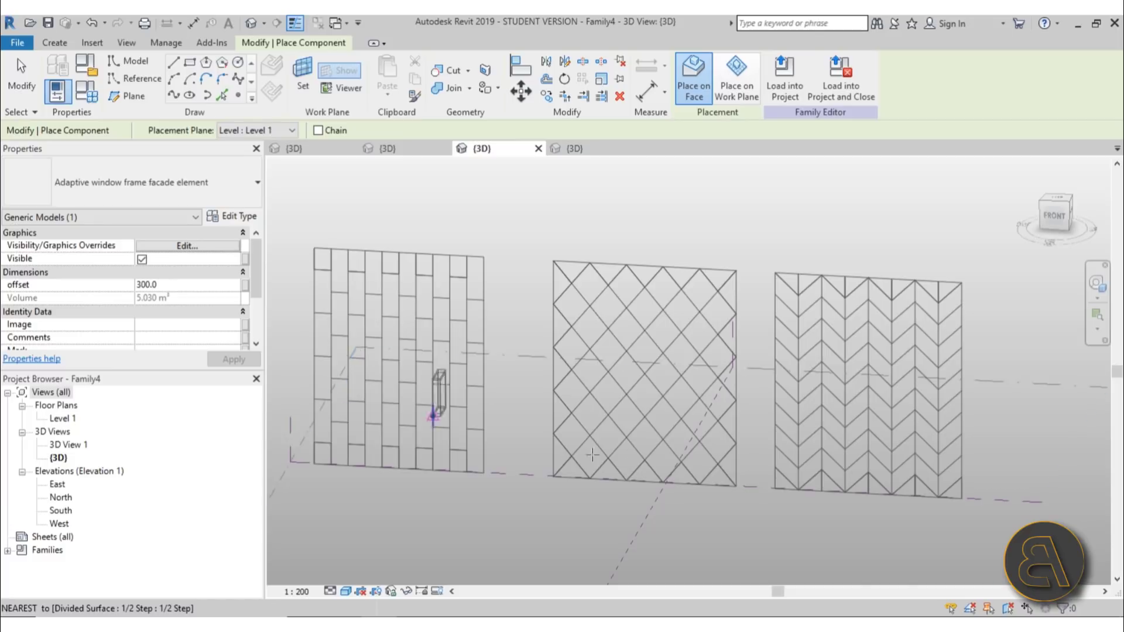
scroll(399, 463, up, 5)
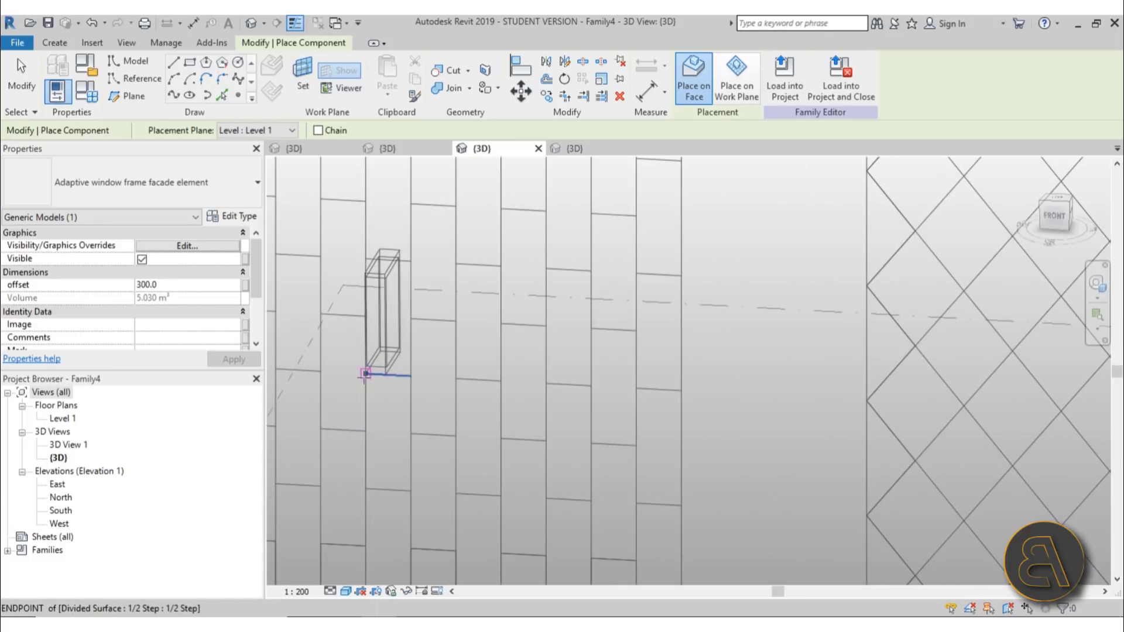
click(364, 374)
click(366, 259)
click(409, 259)
click(410, 377)
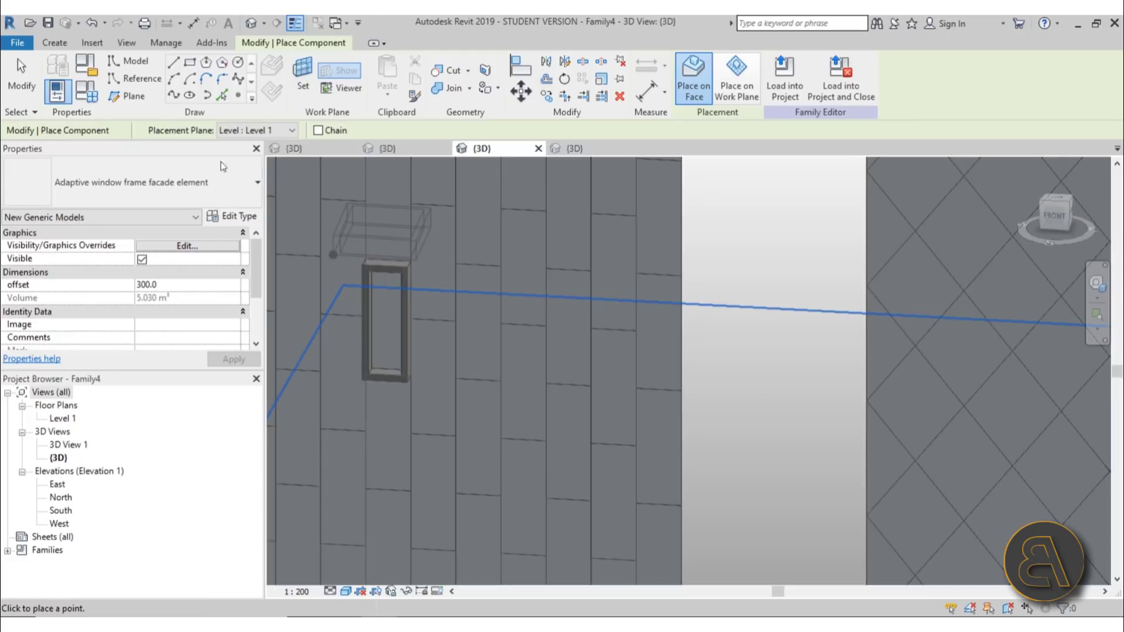
- End component placement and change the view's visual style to show the placed frame in its material colour
click(23, 88)
click(346, 591)
click(381, 560)
scroll(353, 426, down, 5)
middle_drag(402, 424, 426, 411)
- Place another adaptive window frame on the left, top, right and bottom corners of a rhomboid panel on the middle surface
click(54, 43)
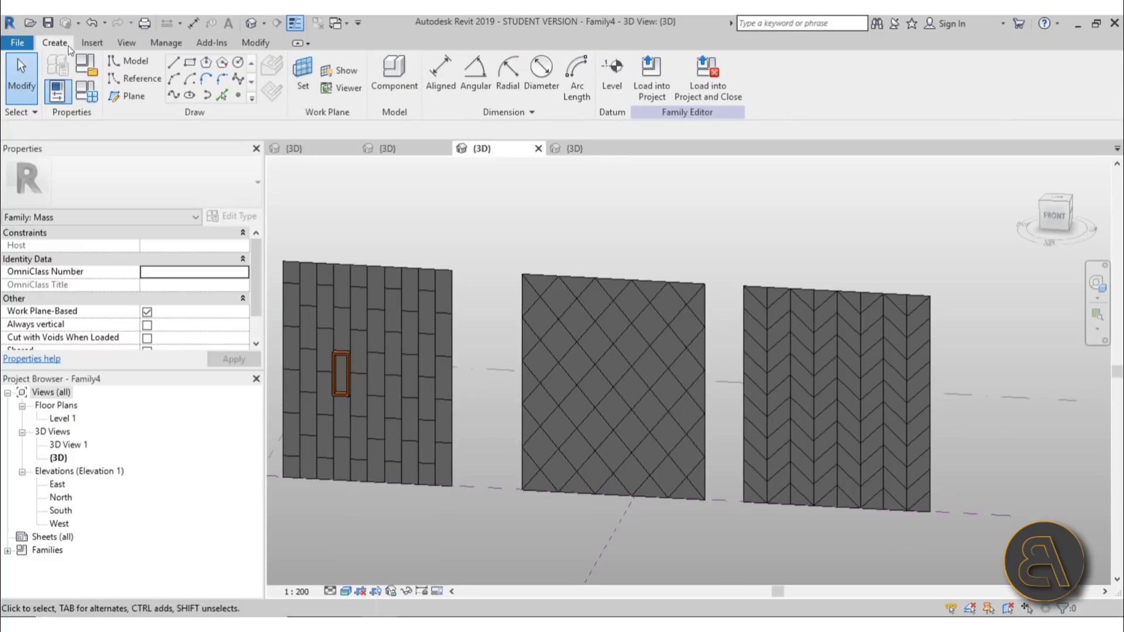
click(393, 73)
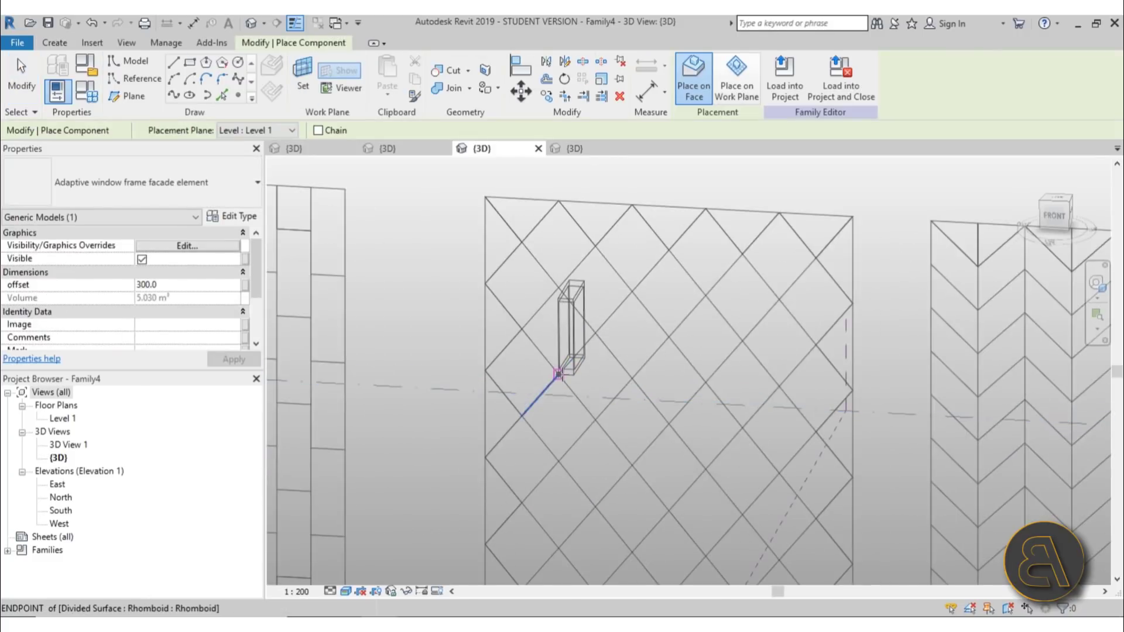
click(595, 337)
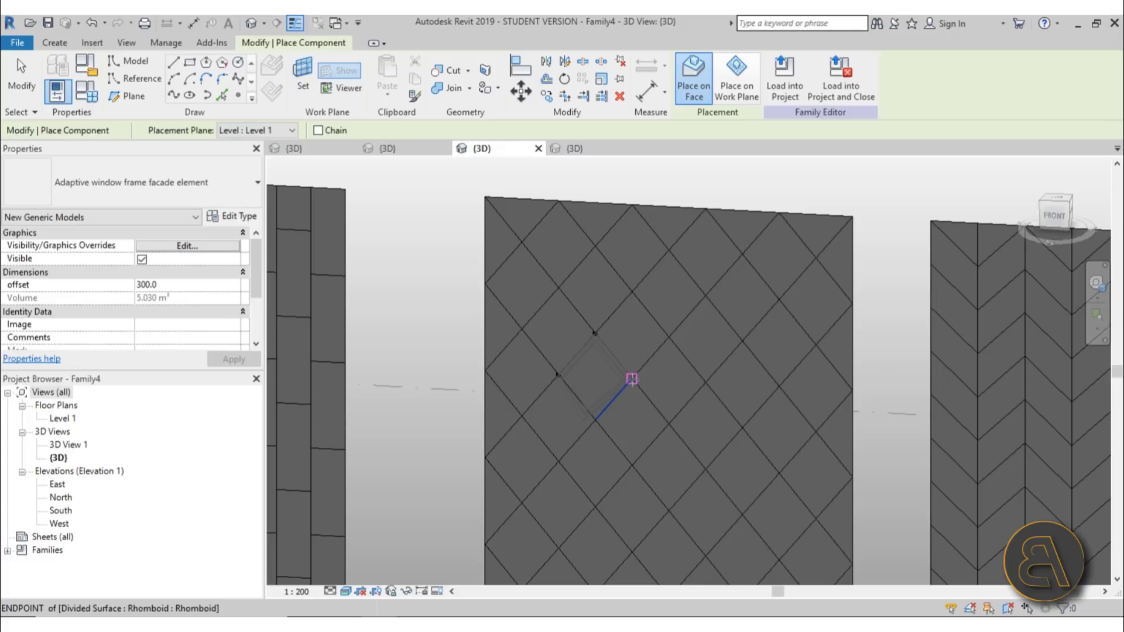
click(596, 420)
- Place a third adaptive window frame on the four corners of a zig zag panel in the second column, and inspect all three frames
scroll(452, 302, down, 4)
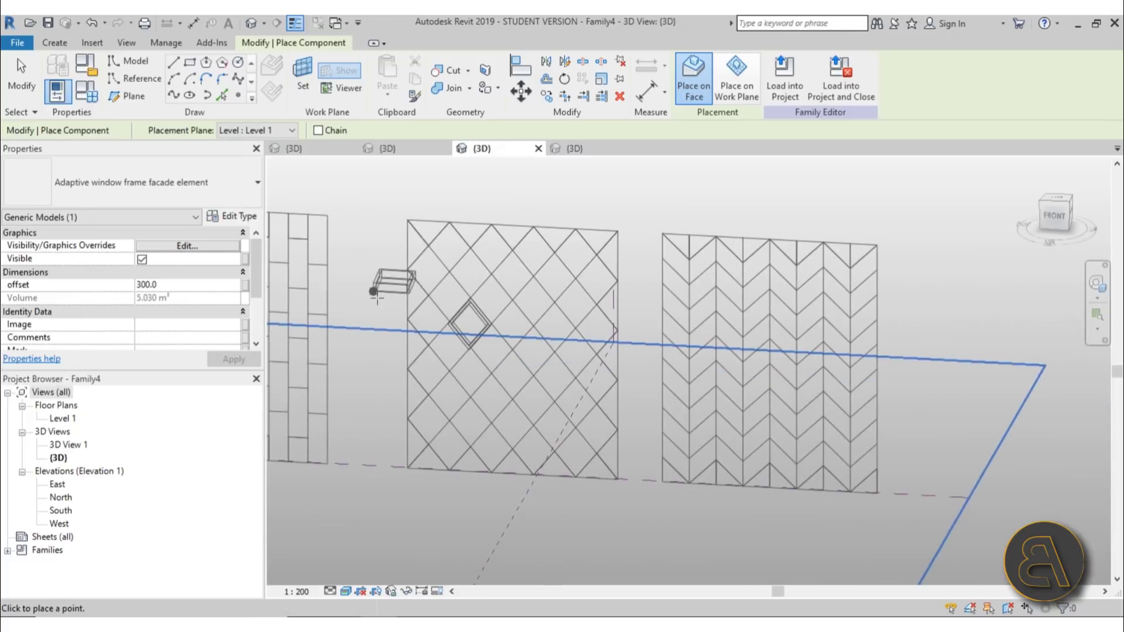
scroll(667, 386, up, 6)
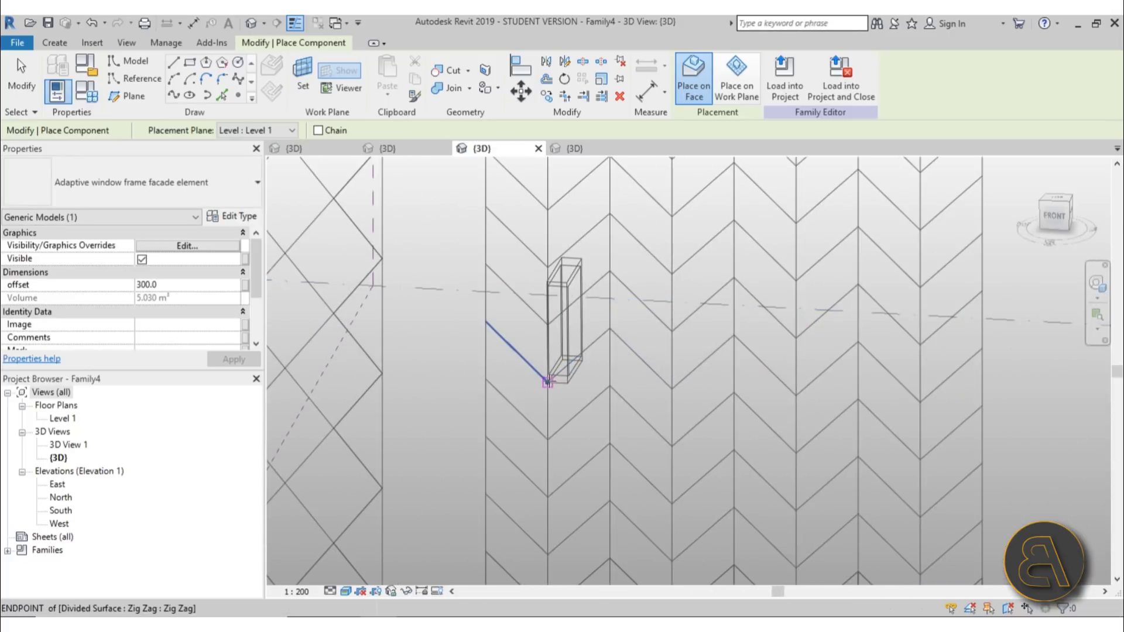
click(548, 324)
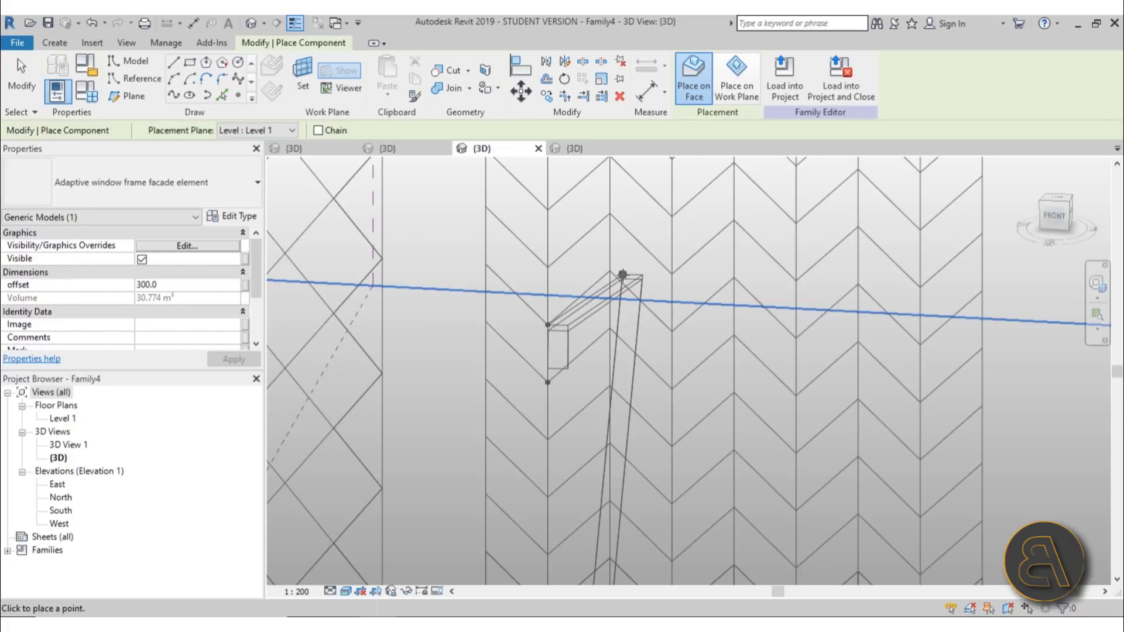
click(609, 270)
click(610, 326)
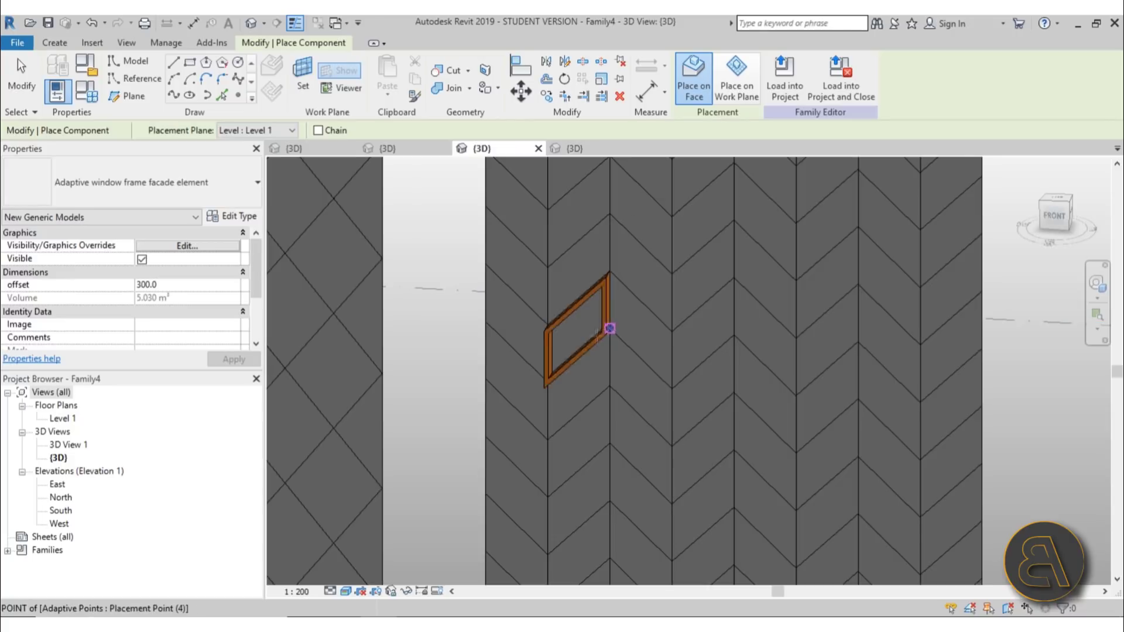
click(29, 91)
scroll(614, 340, down, 4)
shift+middle_drag(675, 322, 754, 409)
scroll(577, 297, up, 1)
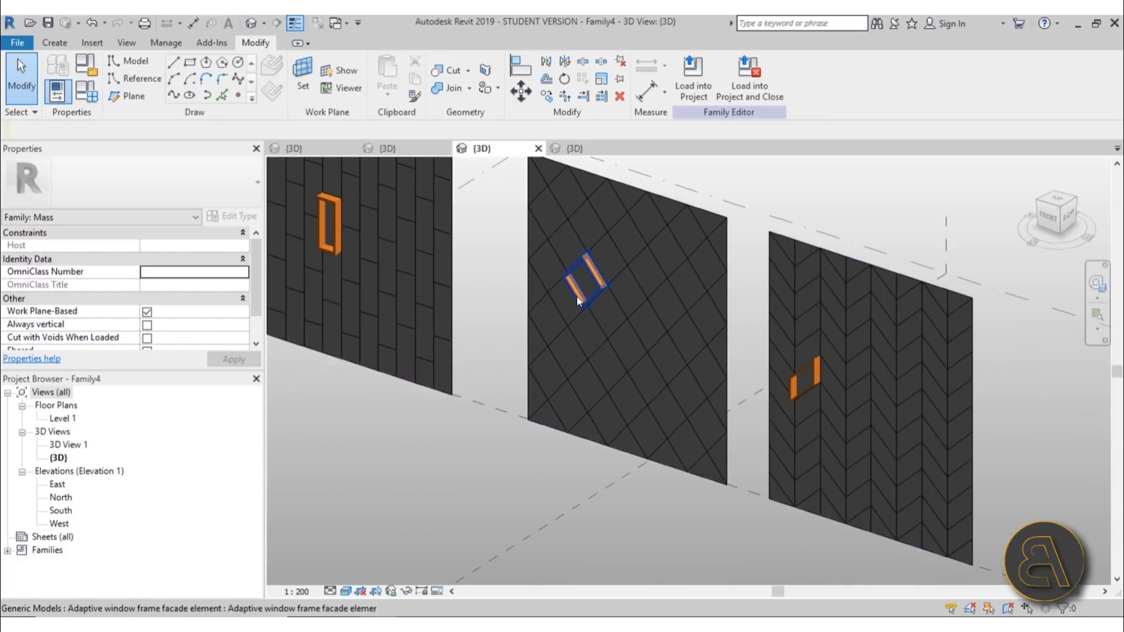
scroll(570, 363, down, 3)
shift+middle_drag(573, 375, 718, 395)
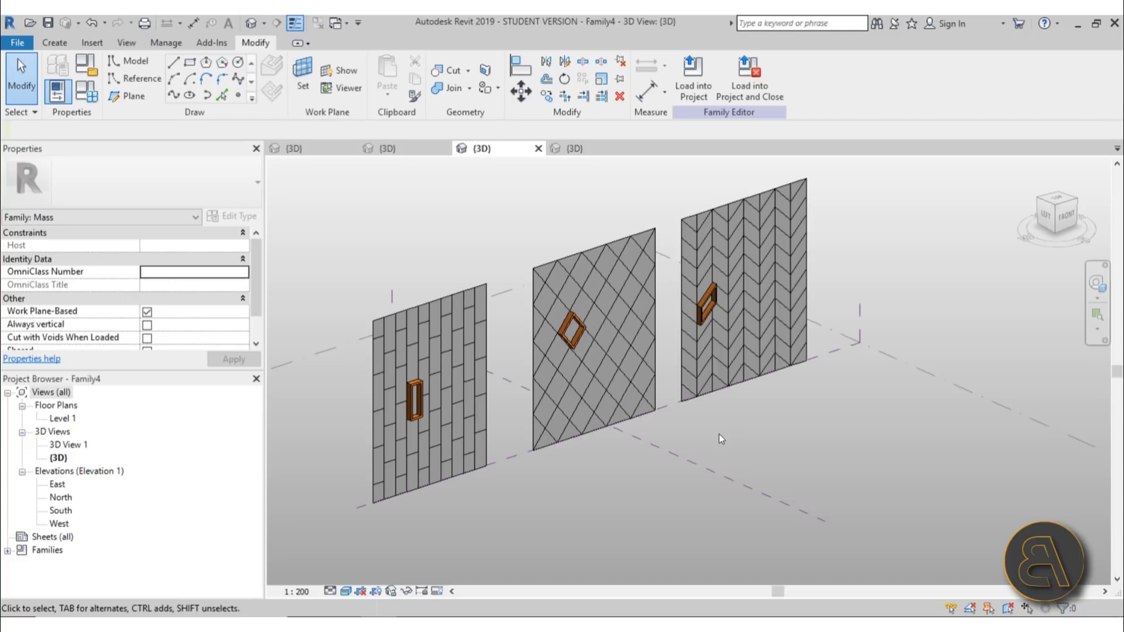
- Return to the Adaptive window frame facade element's 3D view and set its visual style to Wireframe
click(581, 149)
click(346, 592)
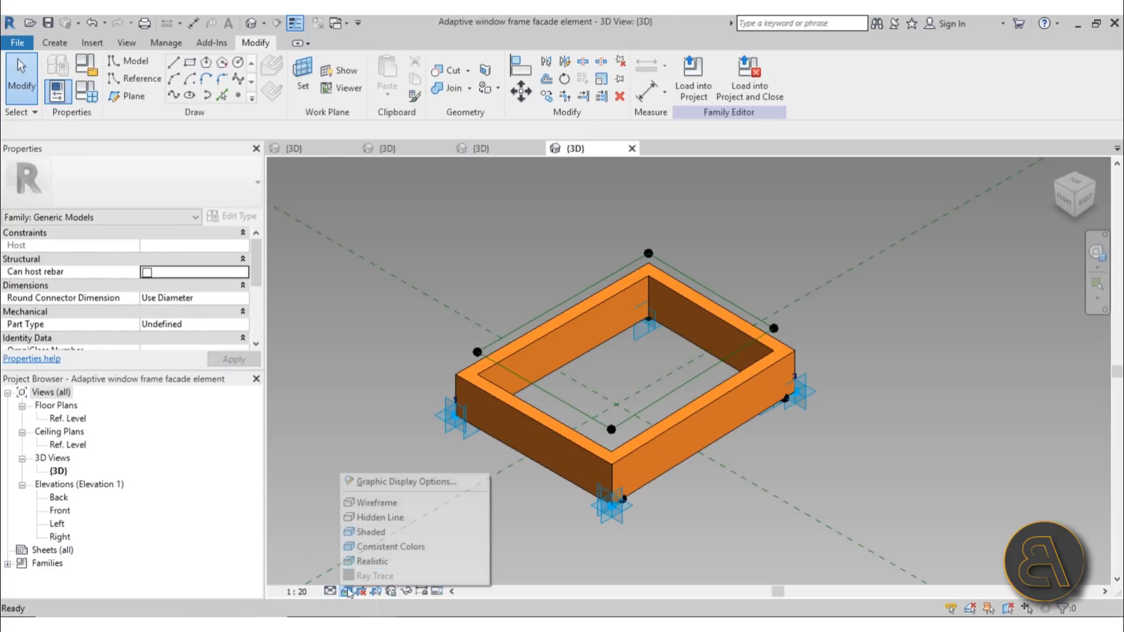
click(374, 518)
click(346, 591)
click(374, 500)
- Examine the frame's adaptive points and reference lines, and raise the right corner's adaptive point vertically to deform the frame
scroll(473, 420, up, 3)
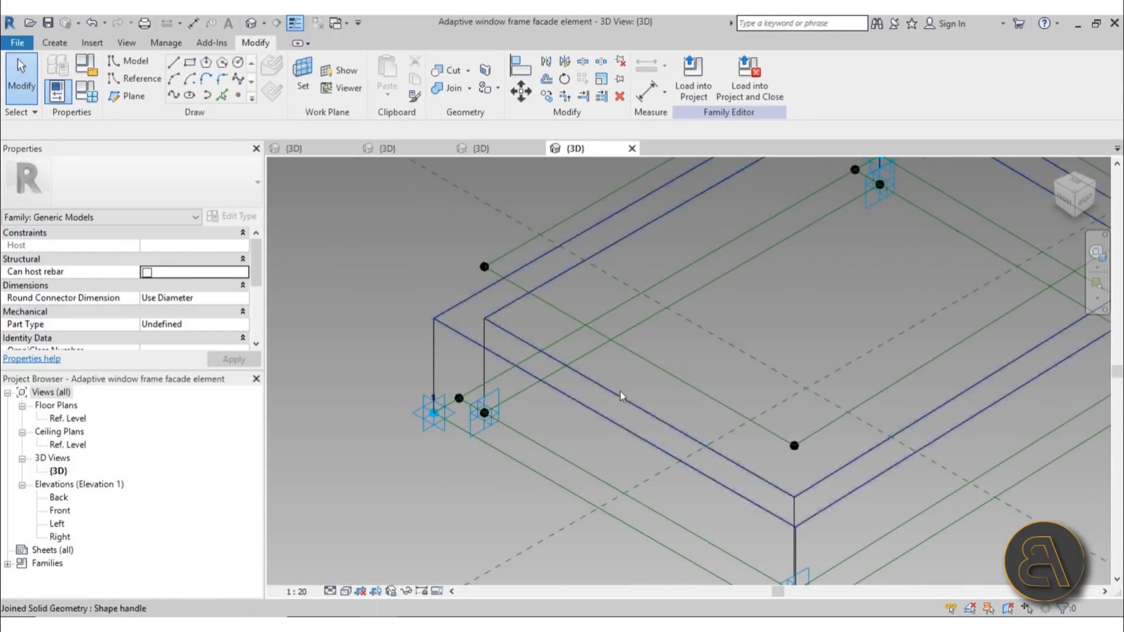
scroll(551, 259, down, 2)
shift+middle_drag(770, 414, 651, 490)
scroll(771, 513, down, 4)
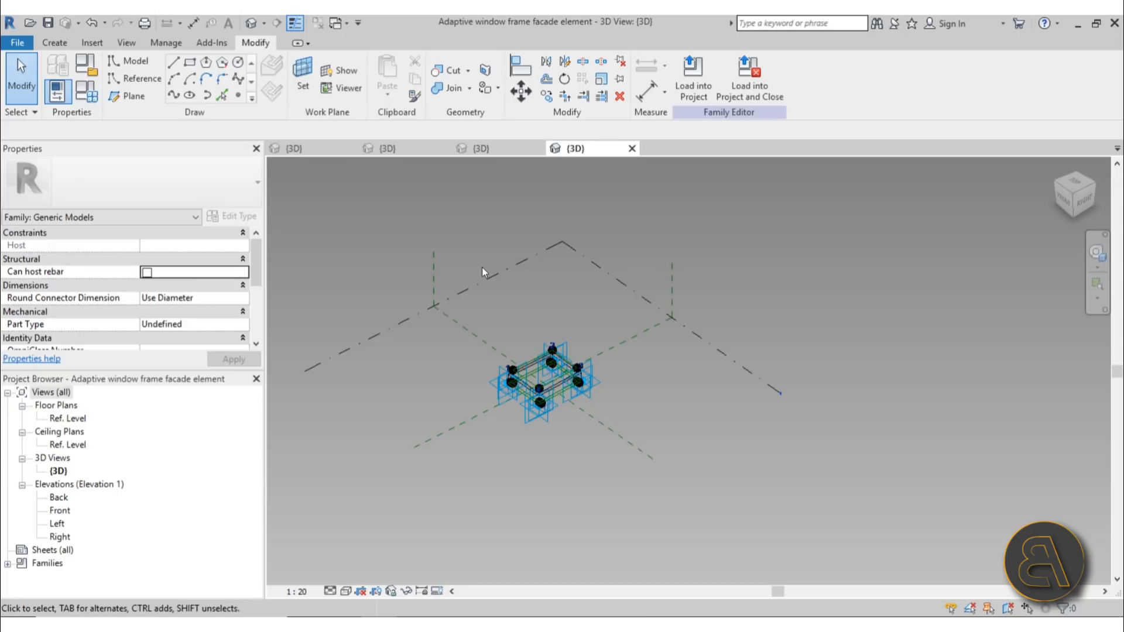
scroll(556, 396, up, 2)
scroll(552, 392, up, 2)
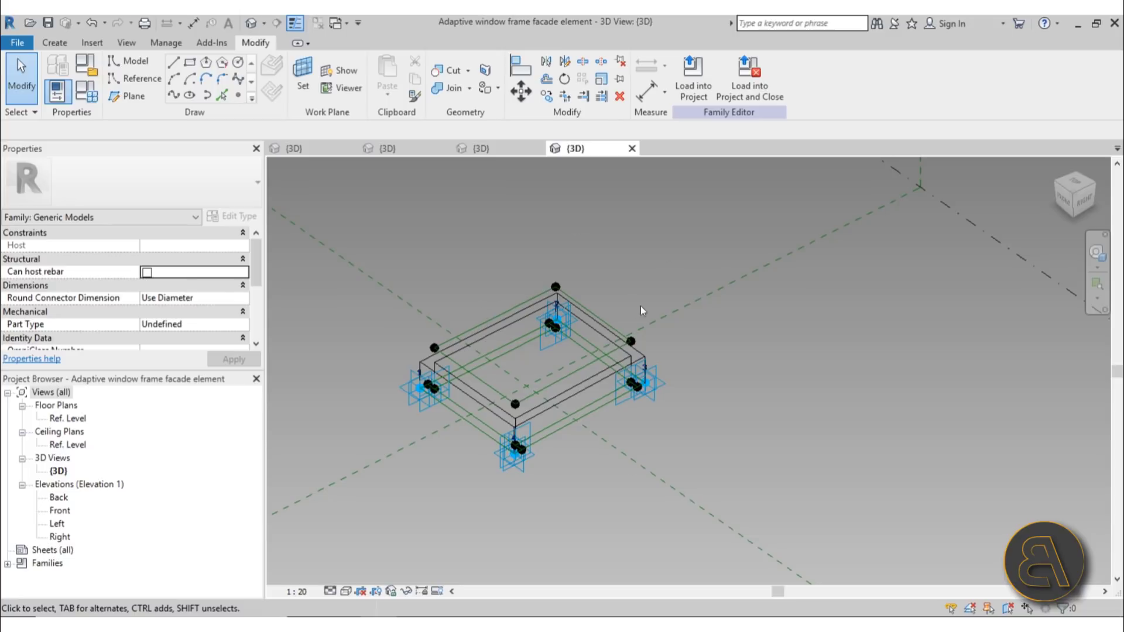
click(669, 385)
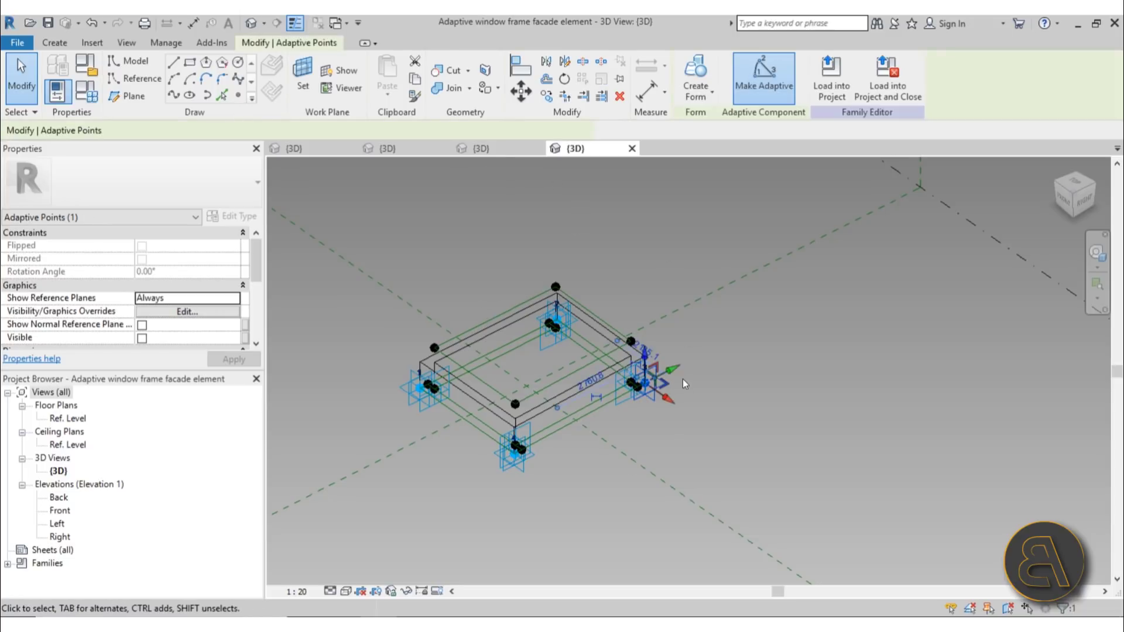
drag(644, 347, 644, 316)
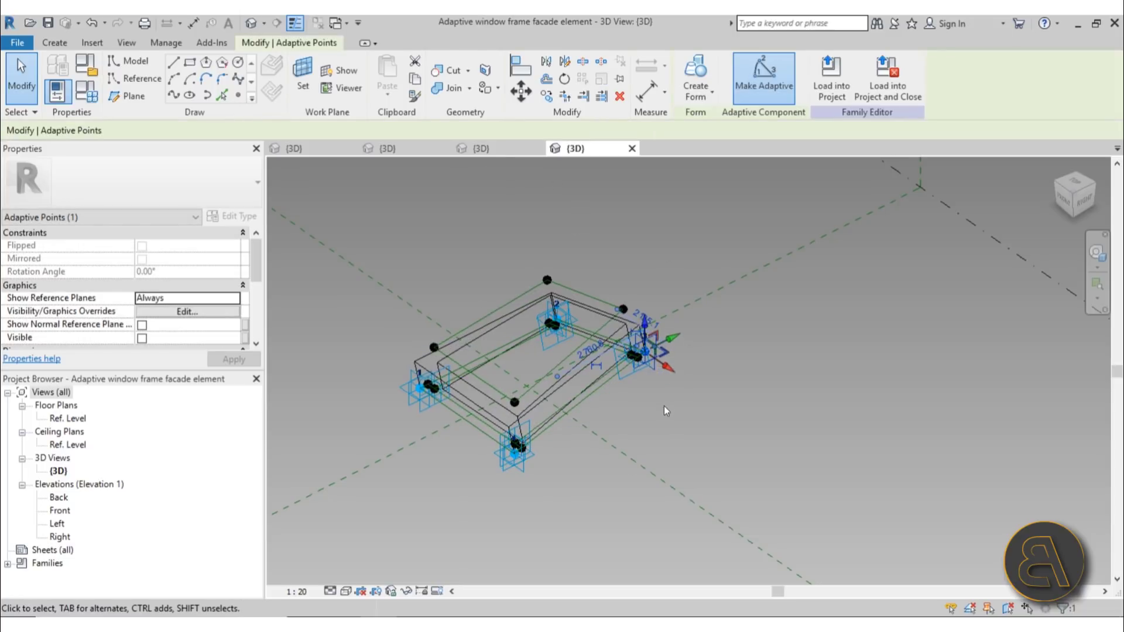
- Change the window frame view's visual style to Hidden Line and inspect the deformed frame
click(345, 591)
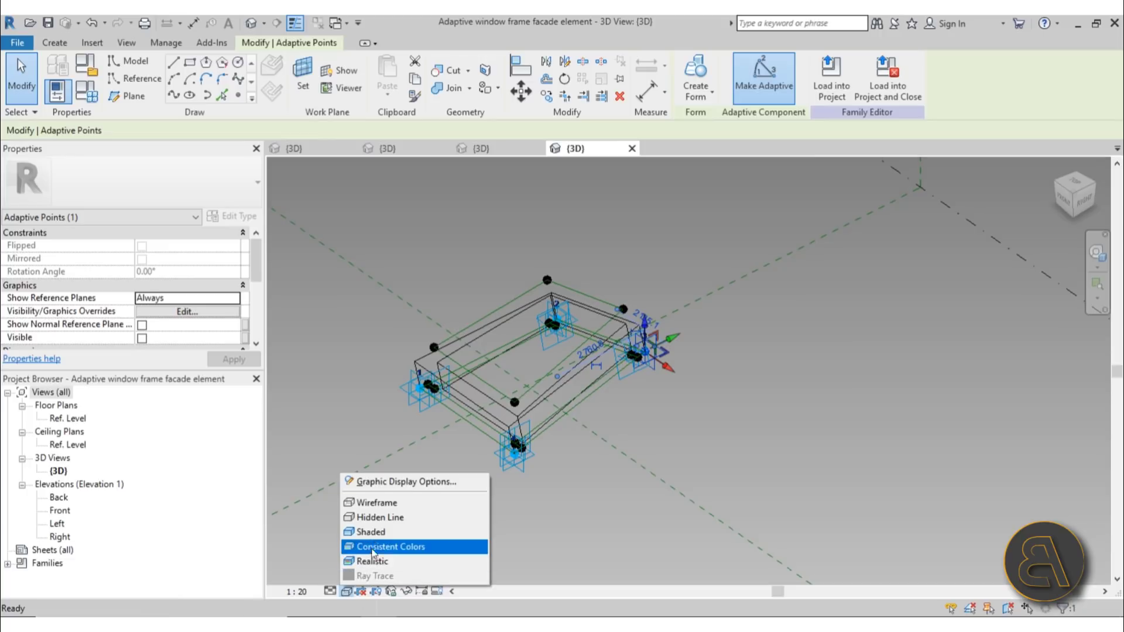
click(375, 520)
shift+middle_drag(604, 447, 621, 485)
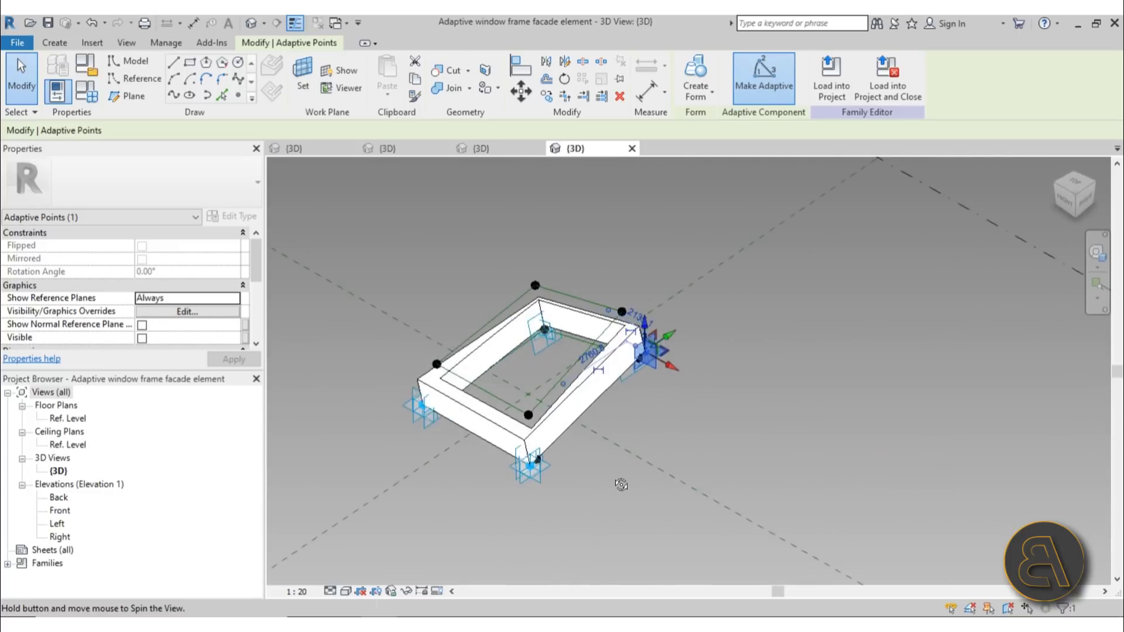
- Revisit the panel surfaces in Family4, and examine the adaptive conceptual mass and its reference lines in the massing family
click(502, 149)
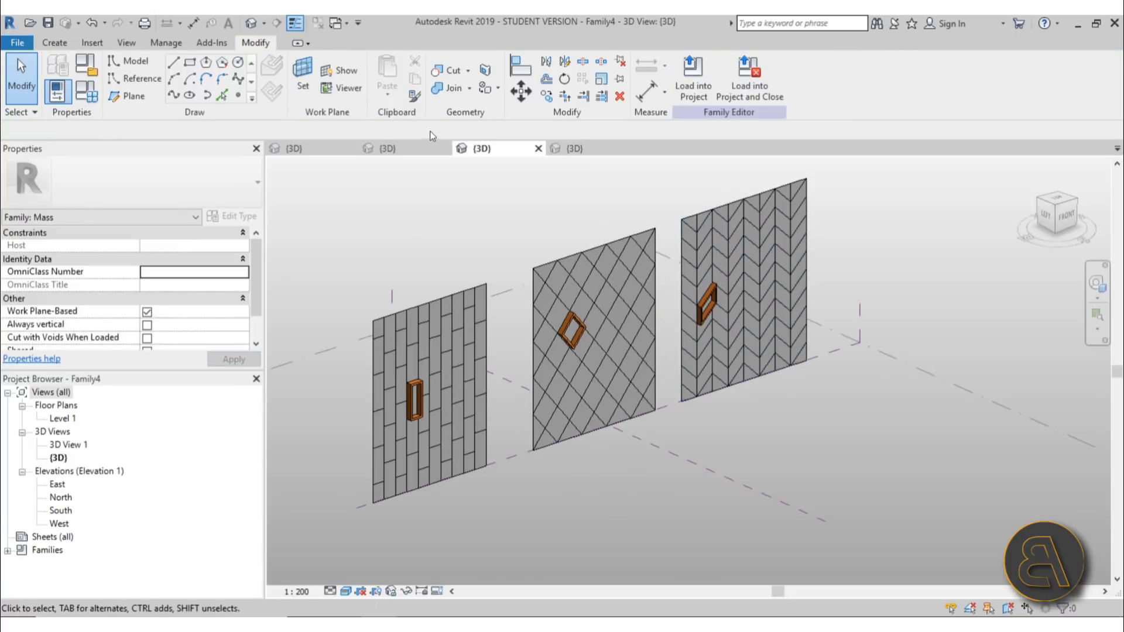
click(408, 150)
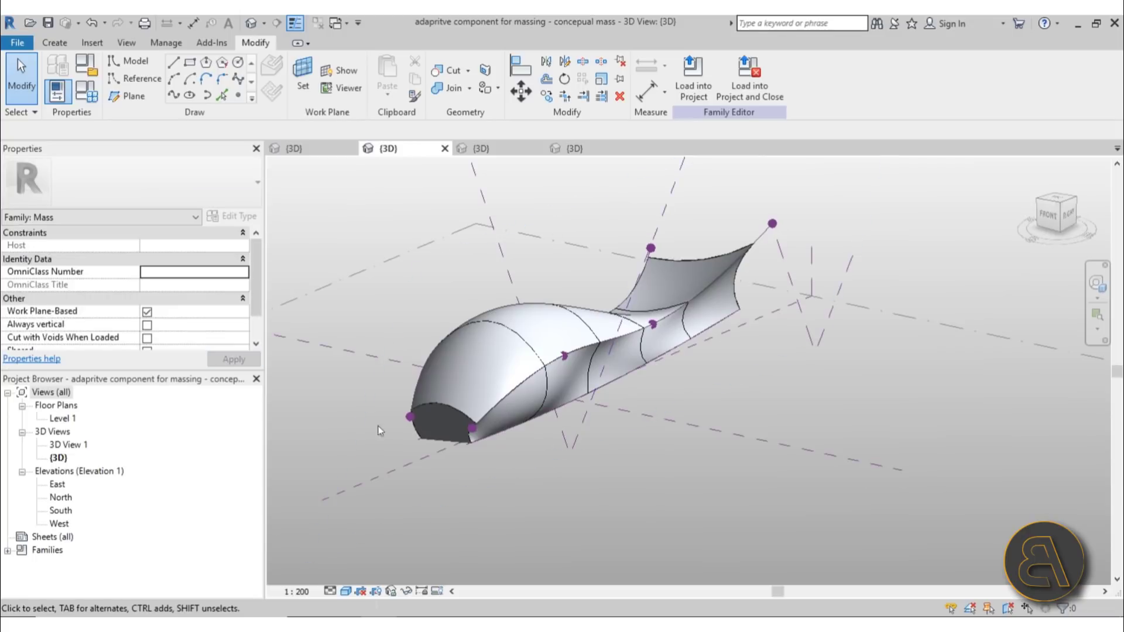
shift+middle_drag(657, 525, 540, 524)
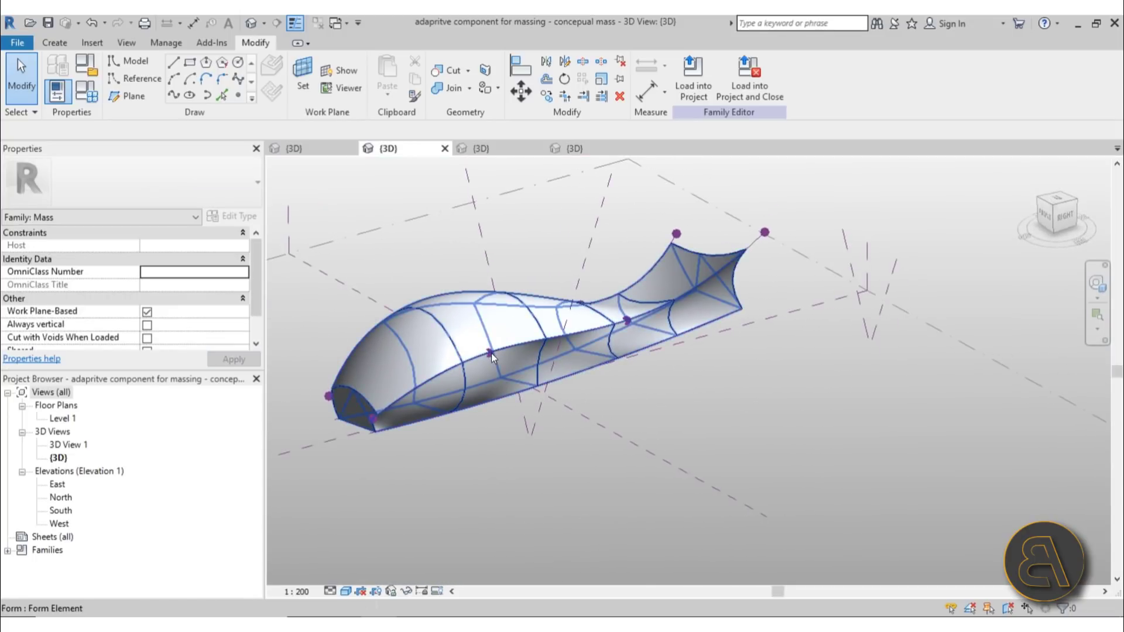
shift+middle_drag(487, 353, 516, 378)
scroll(663, 413, up, 3)
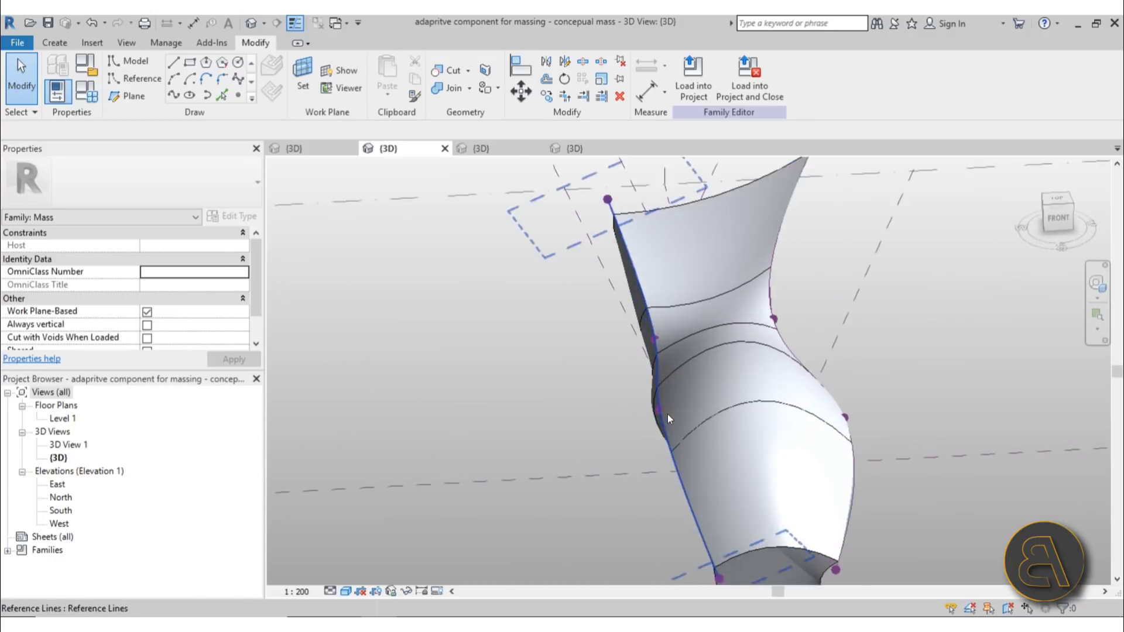
shift+middle_drag(655, 409, 756, 385)
click(783, 371)
shift+middle_drag(795, 392, 735, 413)
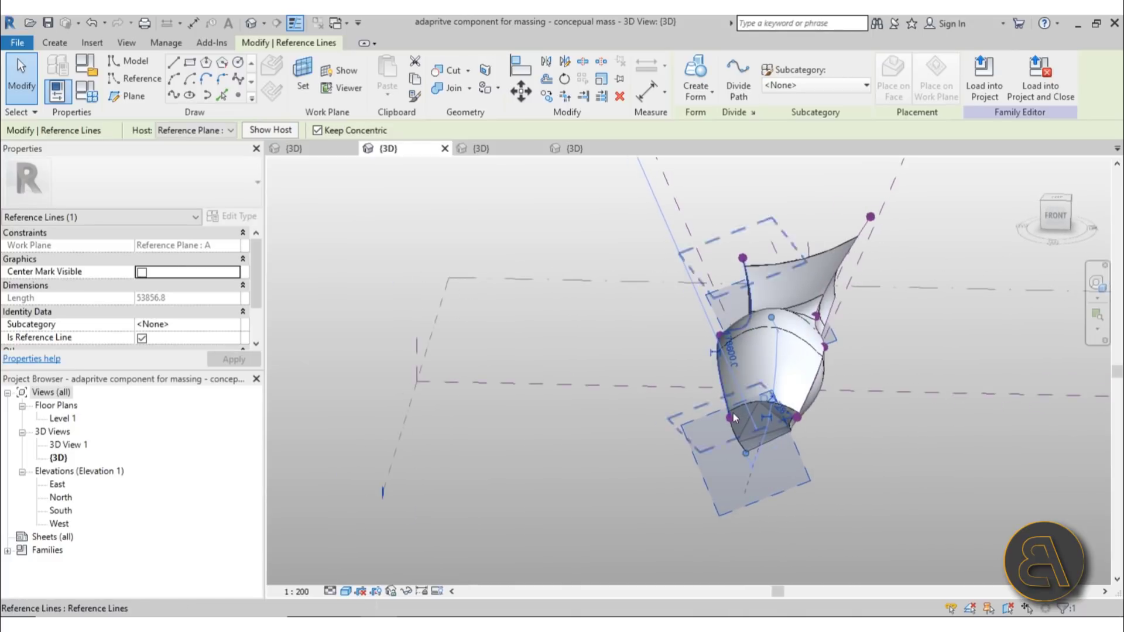
- Return to the lamp in Project1 and move the lampshade's adaptive point downward and slightly away from the elbow joint
click(314, 150)
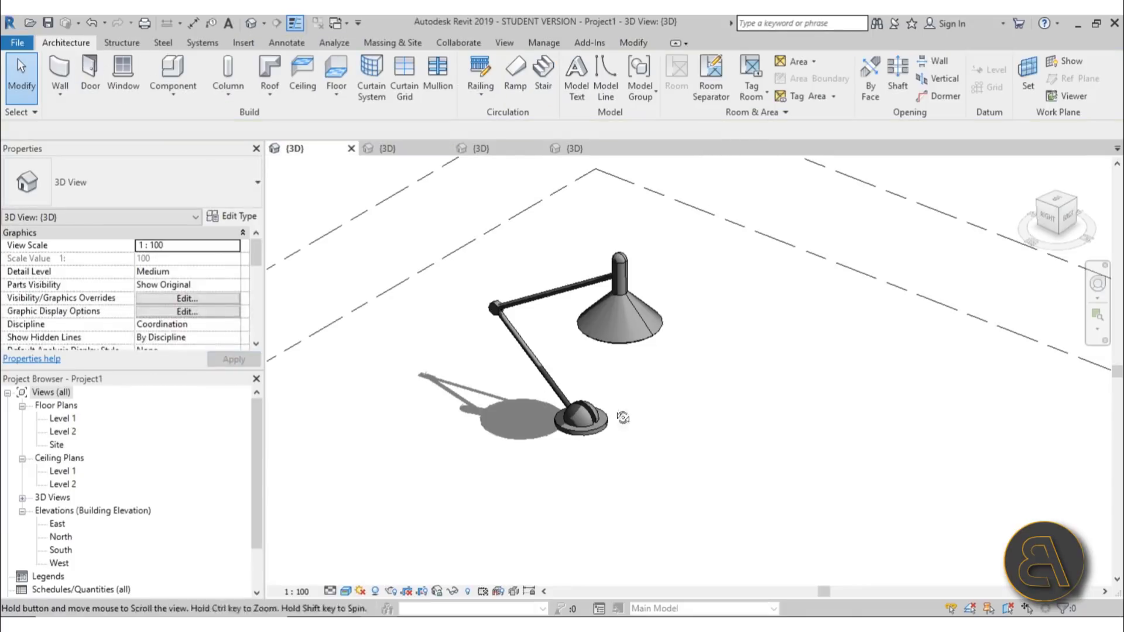
click(546, 339)
shift+middle_drag(542, 342, 595, 367)
click(595, 367)
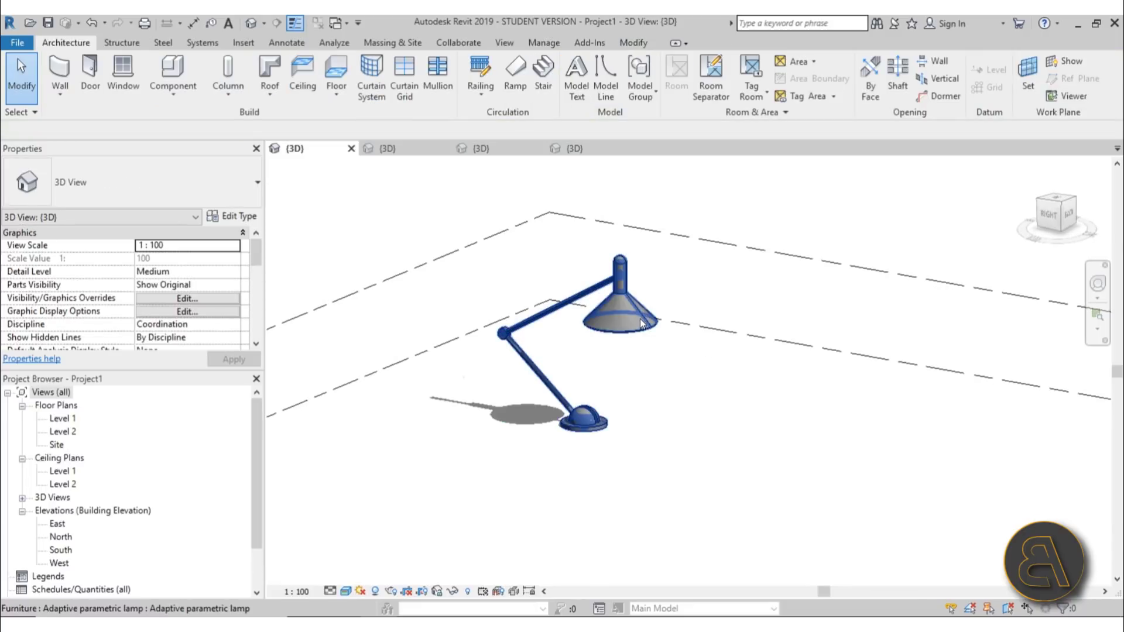
click(624, 284)
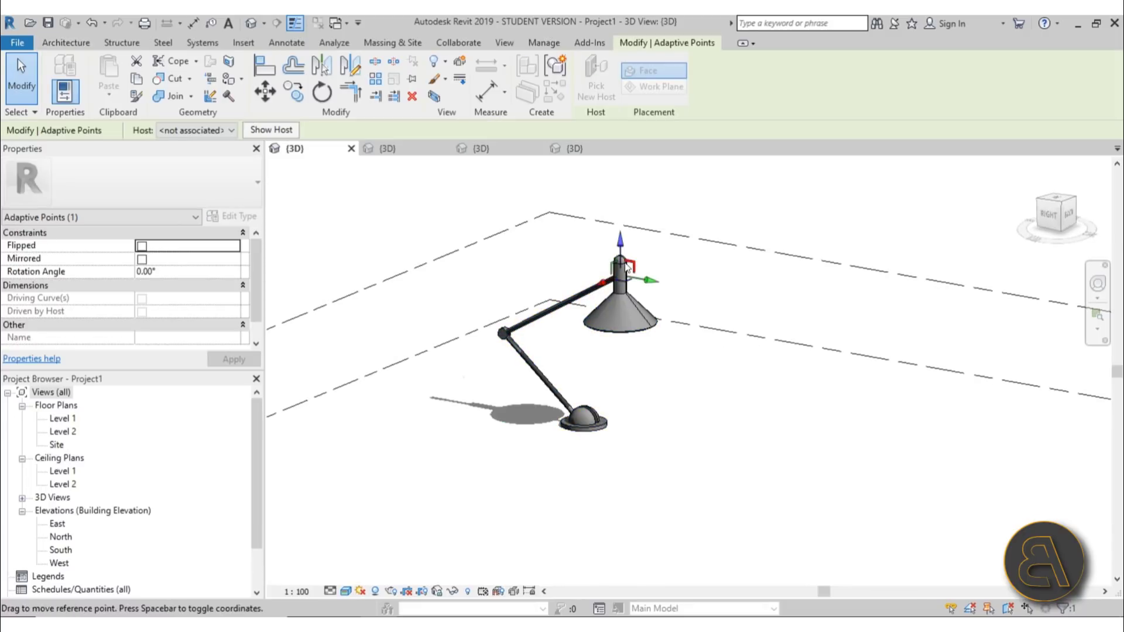
drag(634, 266, 654, 319)
click(674, 476)
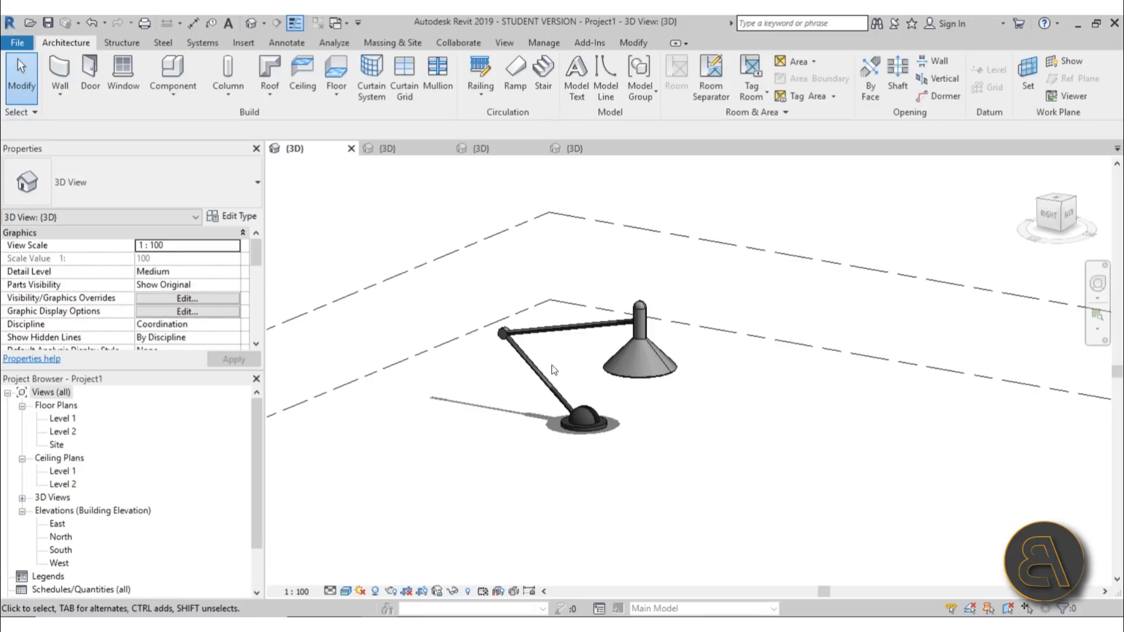
- Move the adaptive point at the lamp's elbow joint up and toward the lampshade, and inspect the reshaped lamp
click(507, 334)
drag(519, 329, 540, 310)
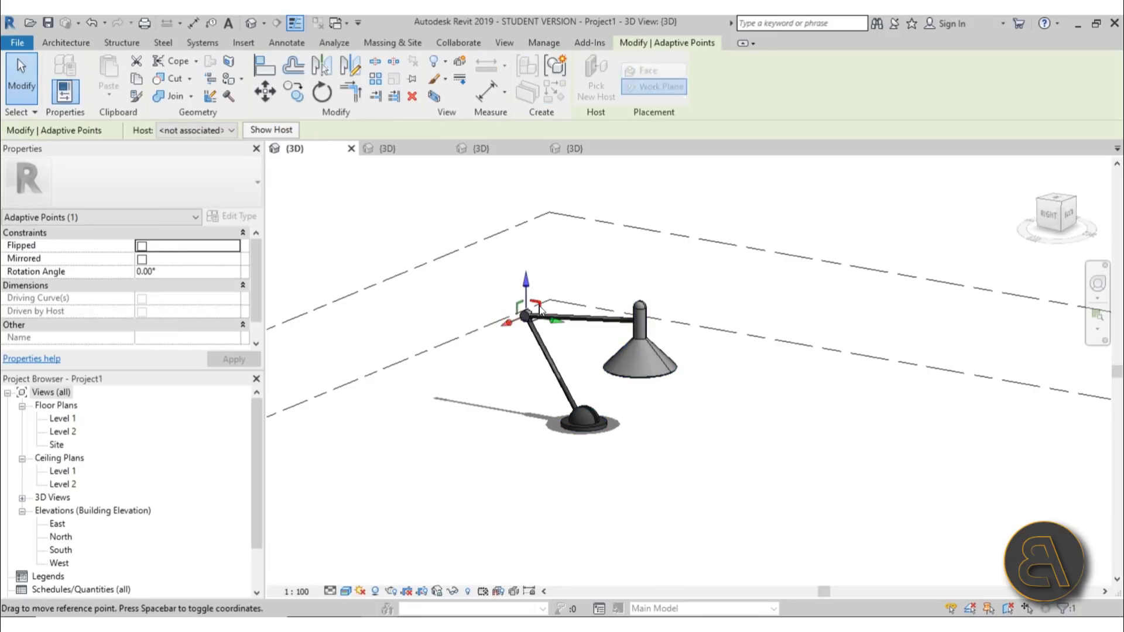
shift+middle_drag(547, 457, 574, 367)
shift+middle_drag(612, 434, 597, 427)
click(609, 455)
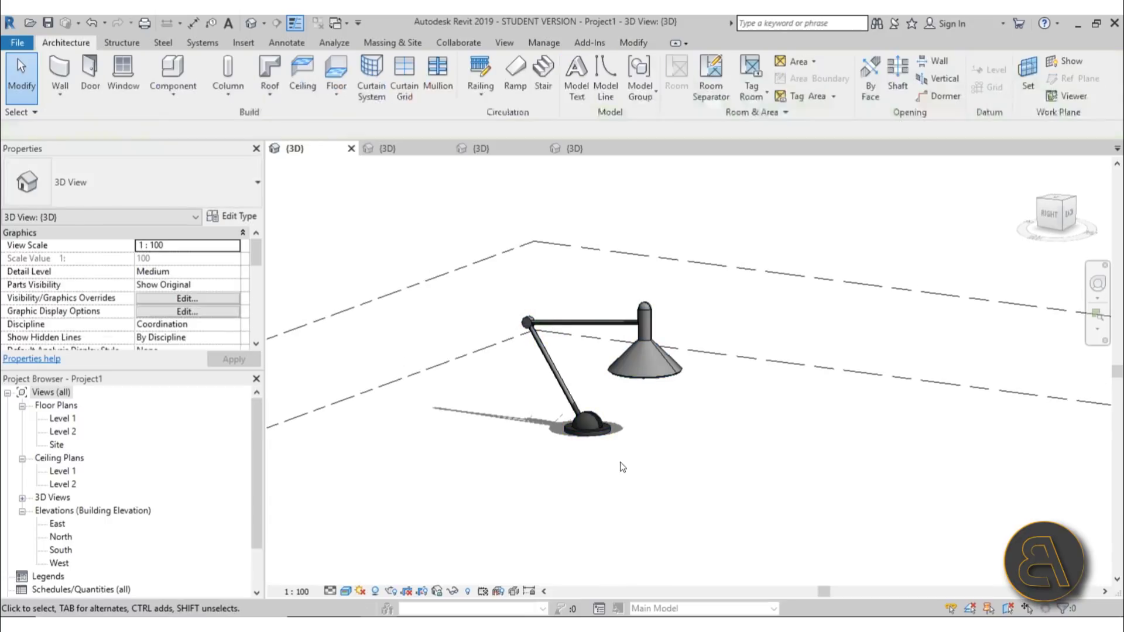